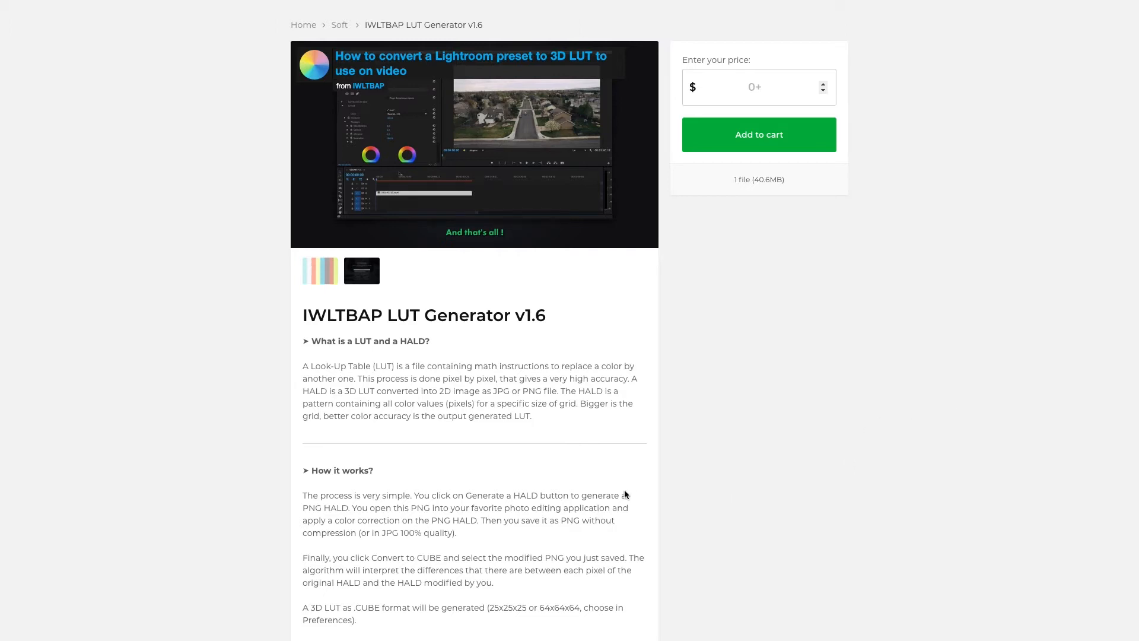
Set the price of IWLTBAP LUT Generator v1.6 to 0, add it to the cart and decline the master bundle offer.
scroll(610, 488, "down", 5)
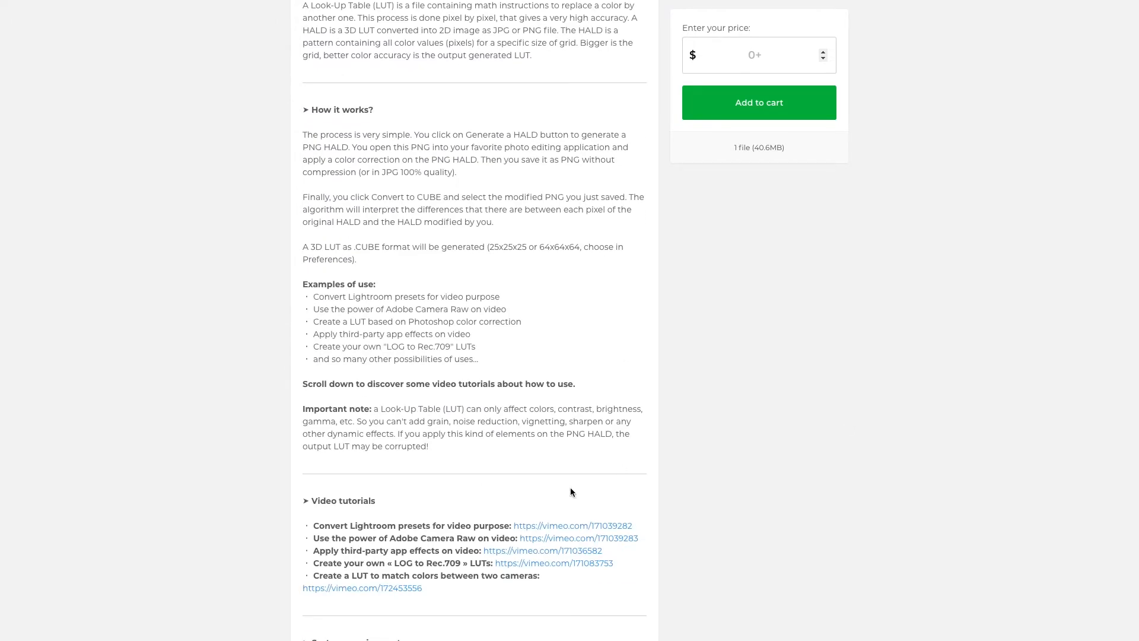
scroll(701, 570, "up", 2)
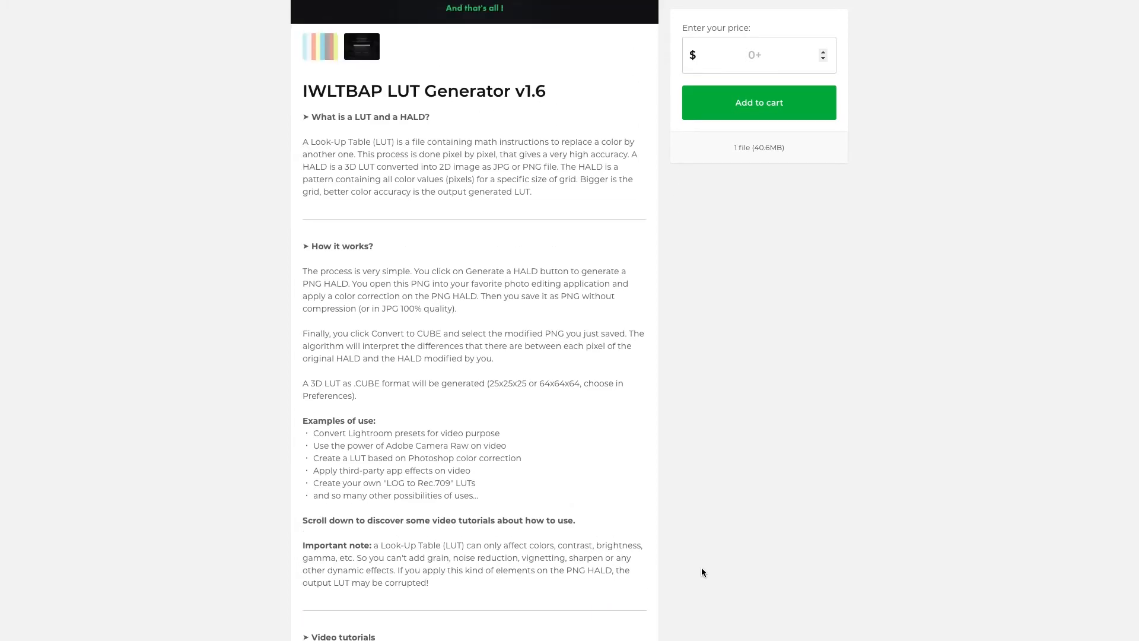
scroll(702, 572, "up", 2)
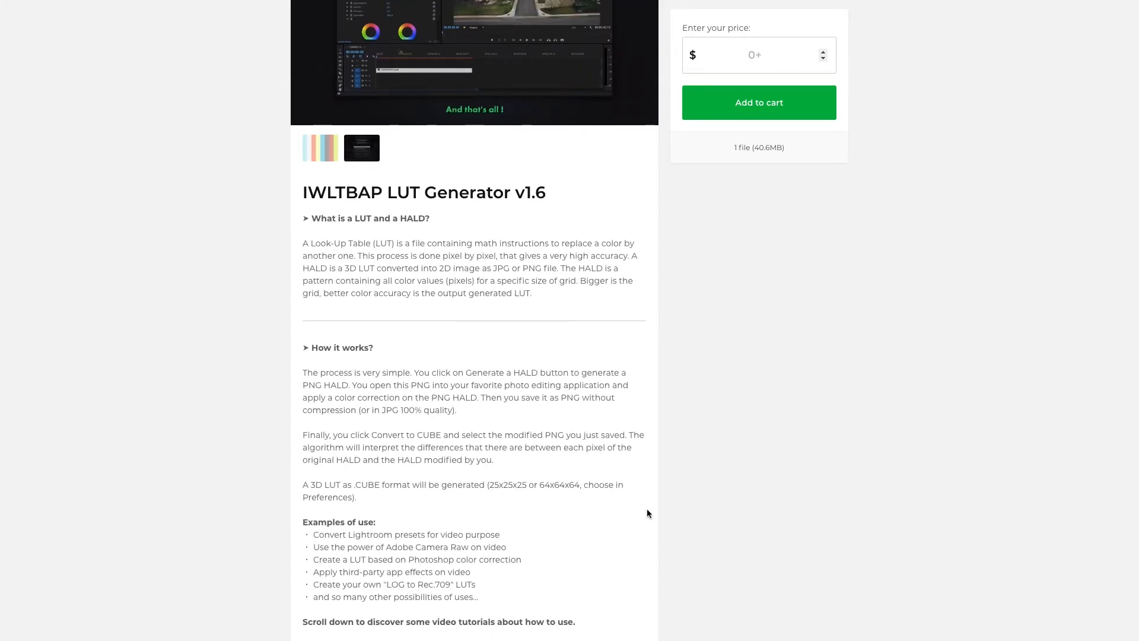
scroll(680, 547, "up", 2)
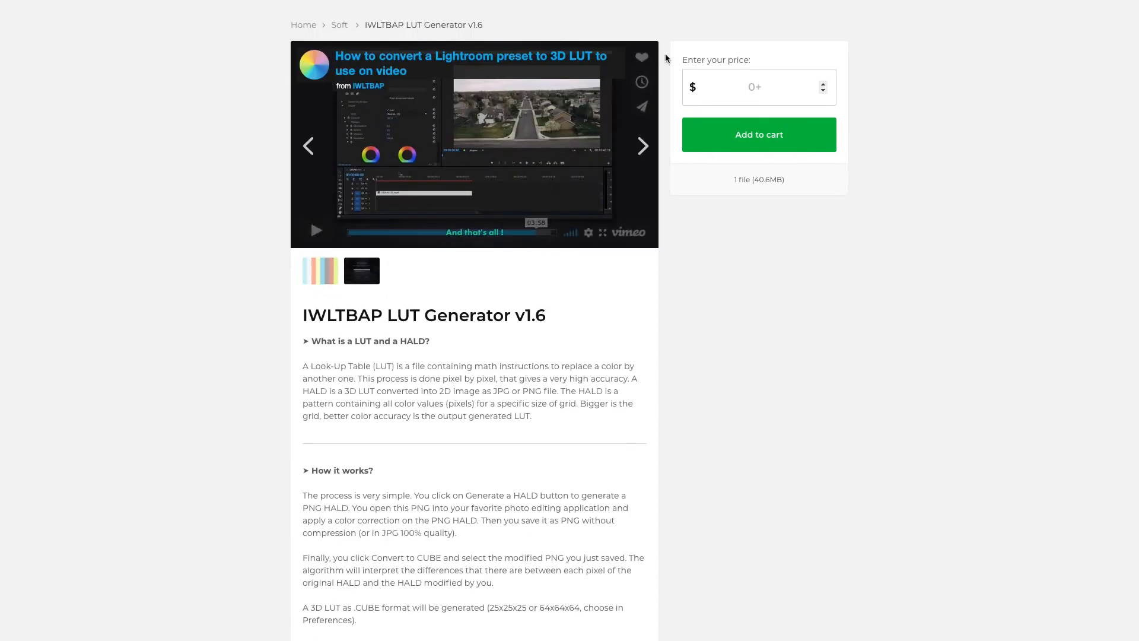
left_click(797, 91)
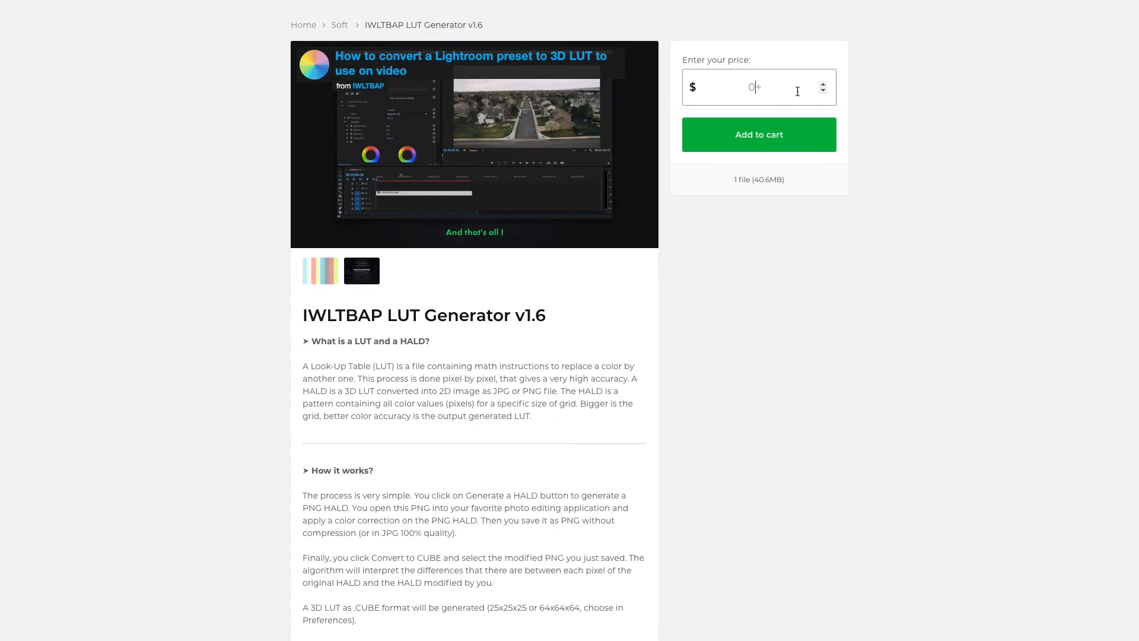
type("0")
left_click(823, 84)
left_click(823, 84)
left_click(823, 84)
left_click(823, 84)
left_click(823, 84)
key("BackSpace")
type("0")
left_click(759, 134)
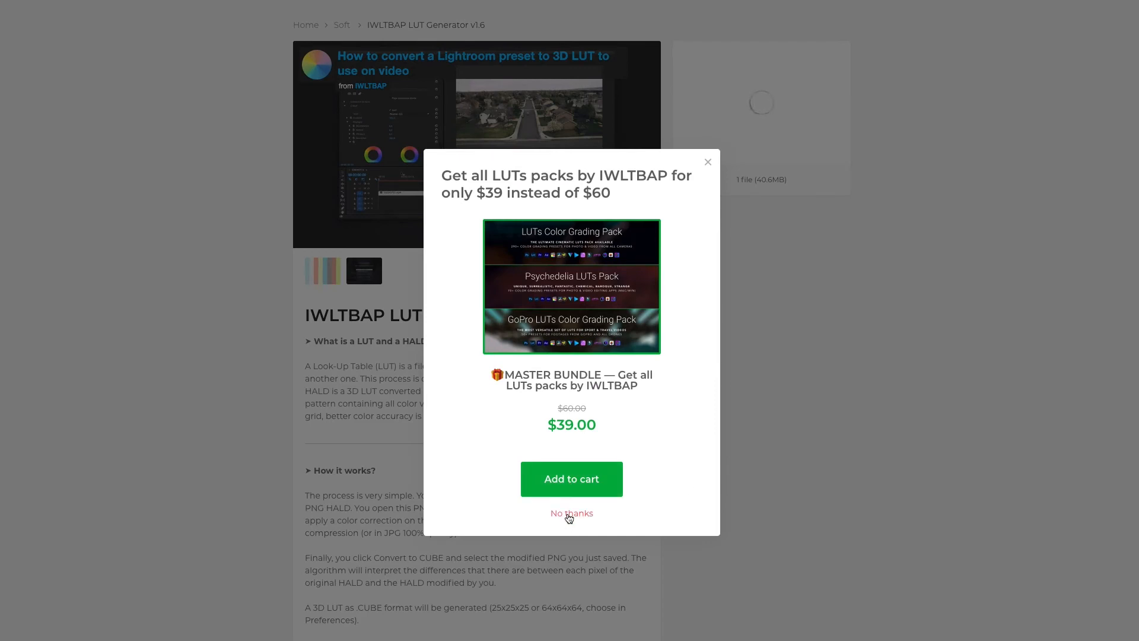
left_click(569, 514)
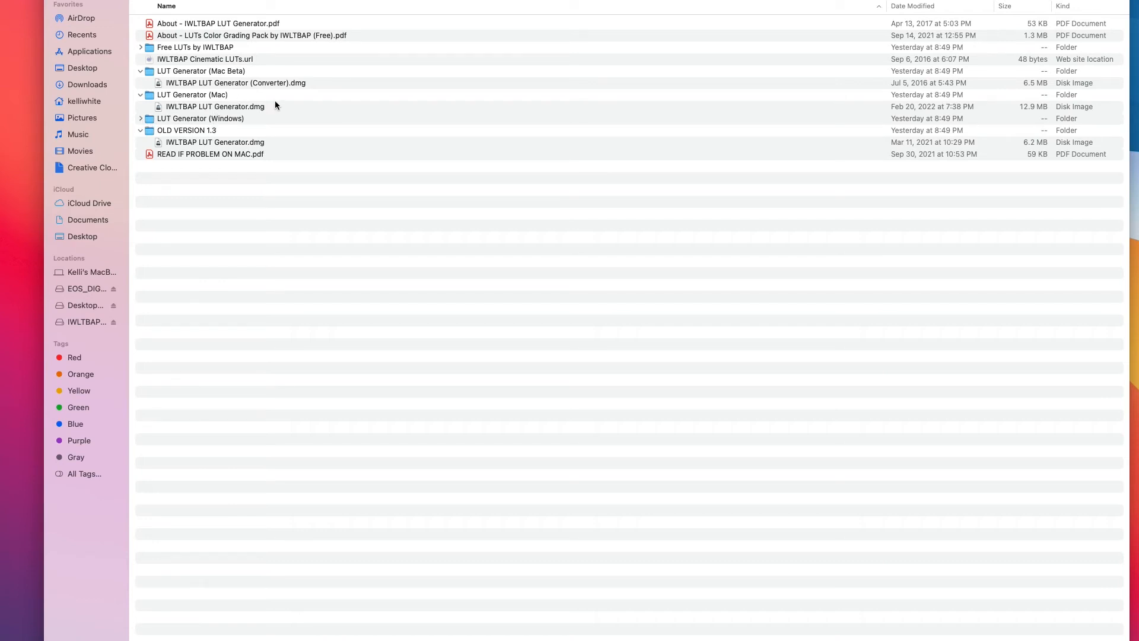
Locate IWLTBAP LUT Generator.dmg in the LUT Generator (Mac) folder and Neutral-512.png in the LUT Convert folder.
left_click(254, 109)
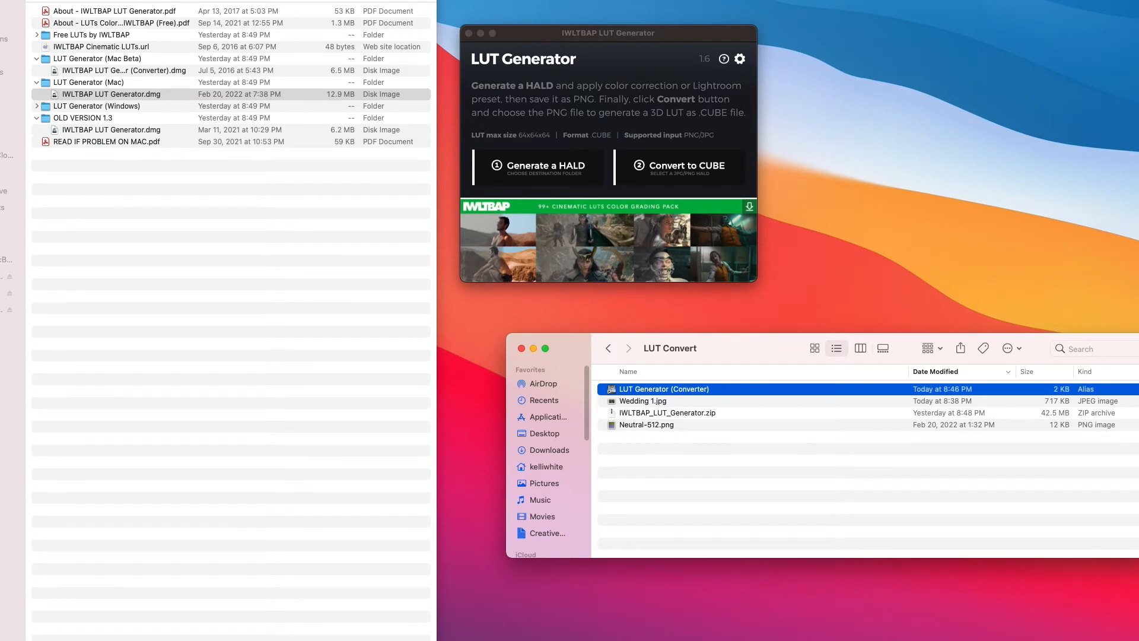
mouse_move(730, 359)
left_mouse_down()
mouse_move(739, 284)
mouse_move(731, 354)
left_mouse_up()
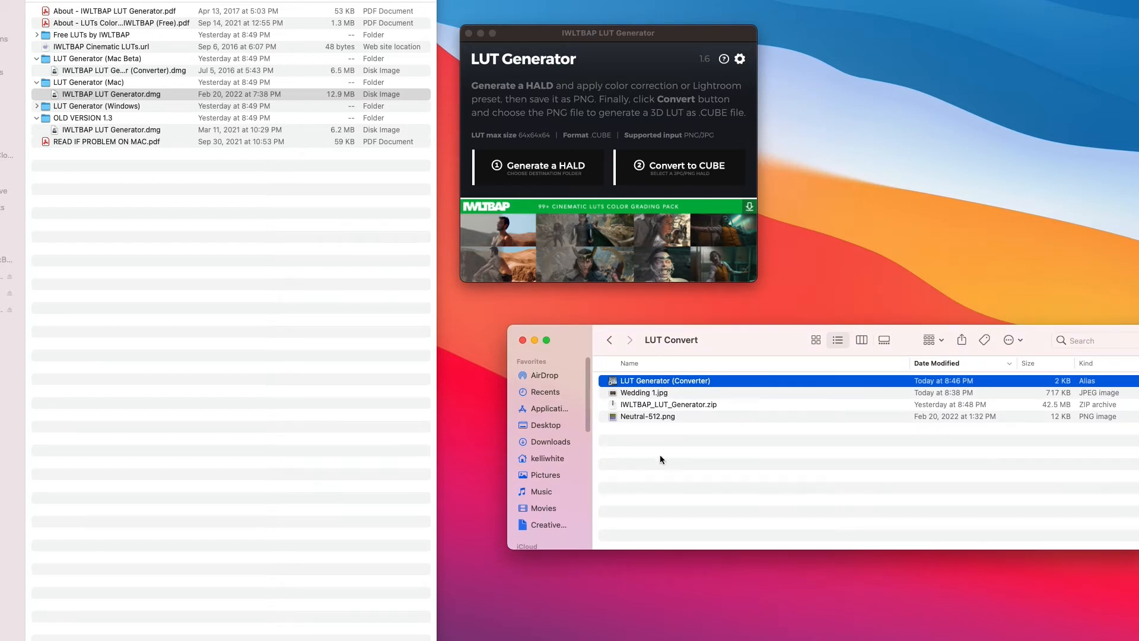
double_click(739, 340)
left_click(652, 419)
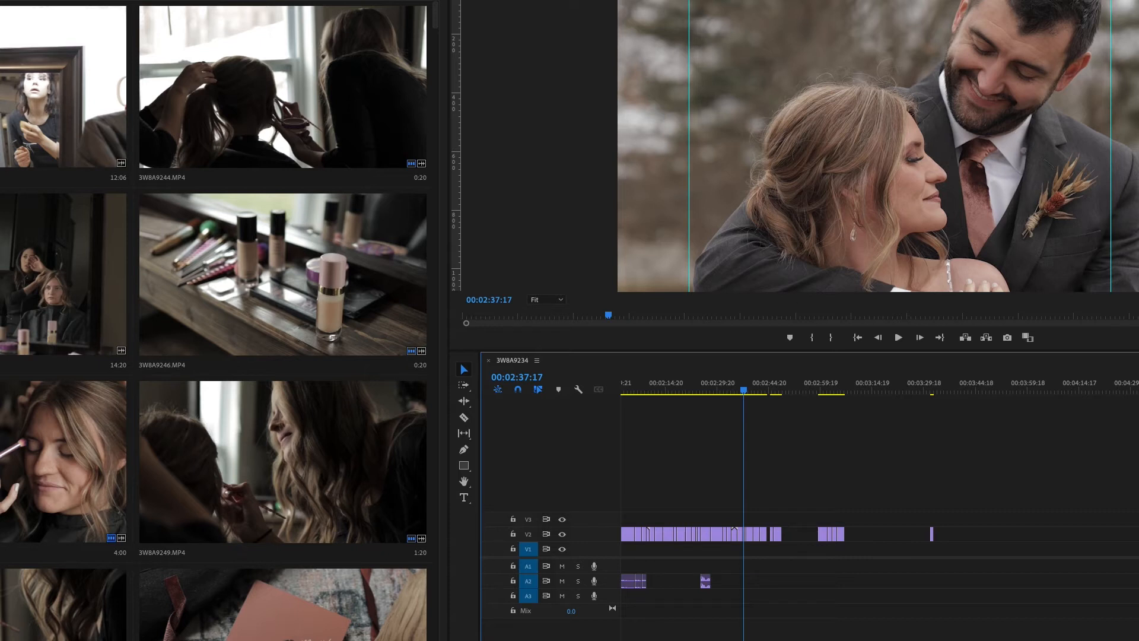
Switch to Premiere Pro and export the frame at 00:02:37:17 of the couple as a still image.
left_click(1007, 338)
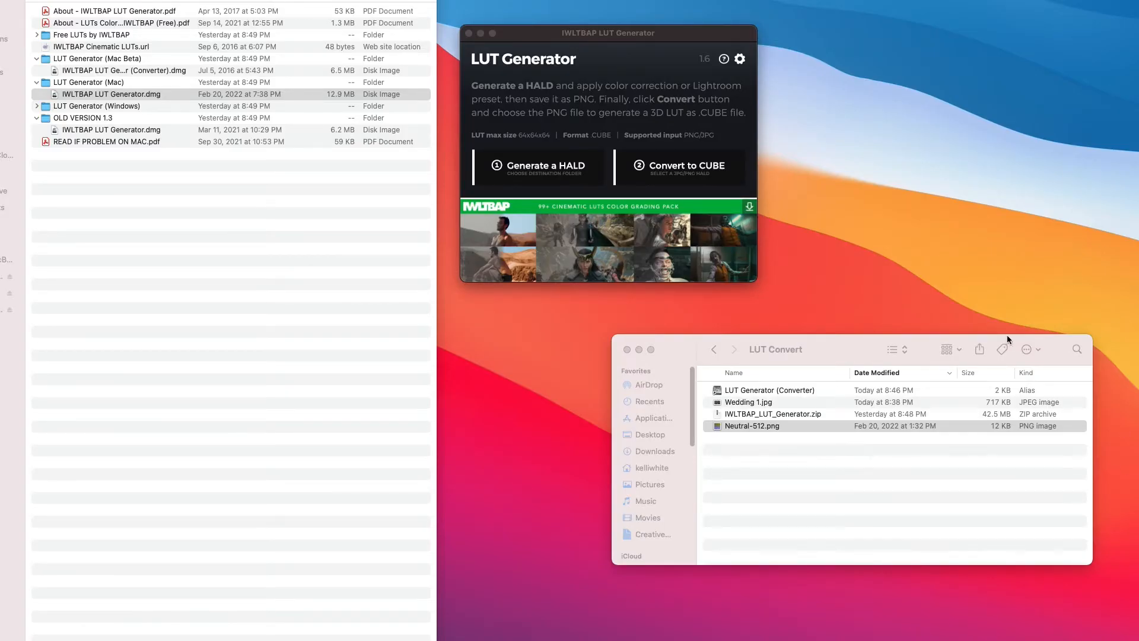
Import Wedding 1.jpg and Neutral-512.png from the LUT Convert folder into the Lightroom Classic catalog.
left_click_drag(861, 347, 837, 351)
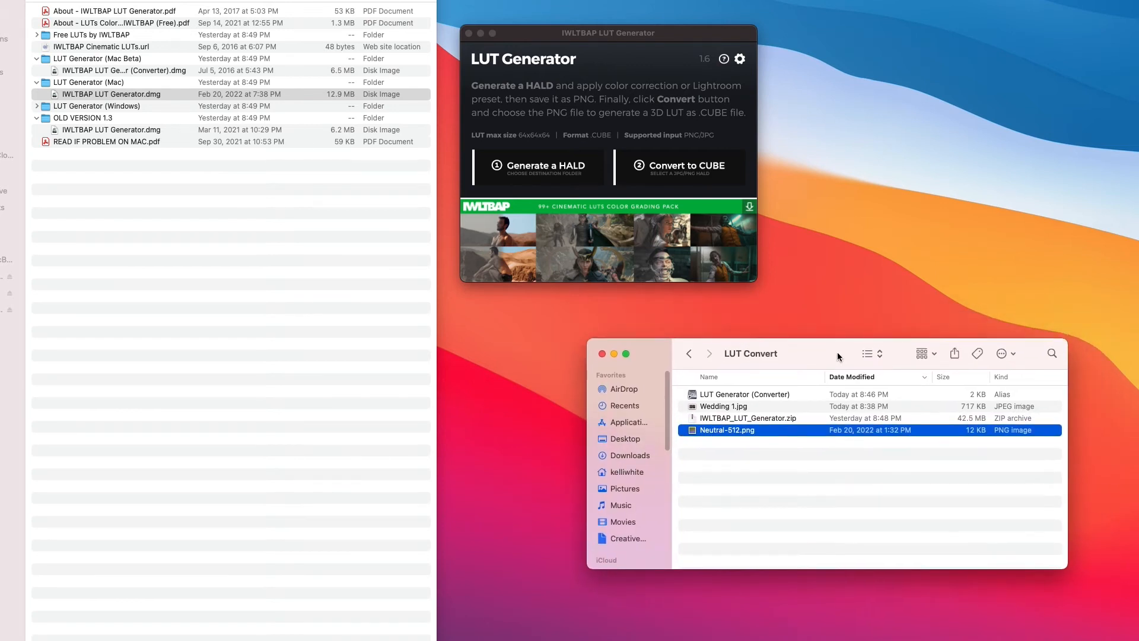
left_click(723, 410)
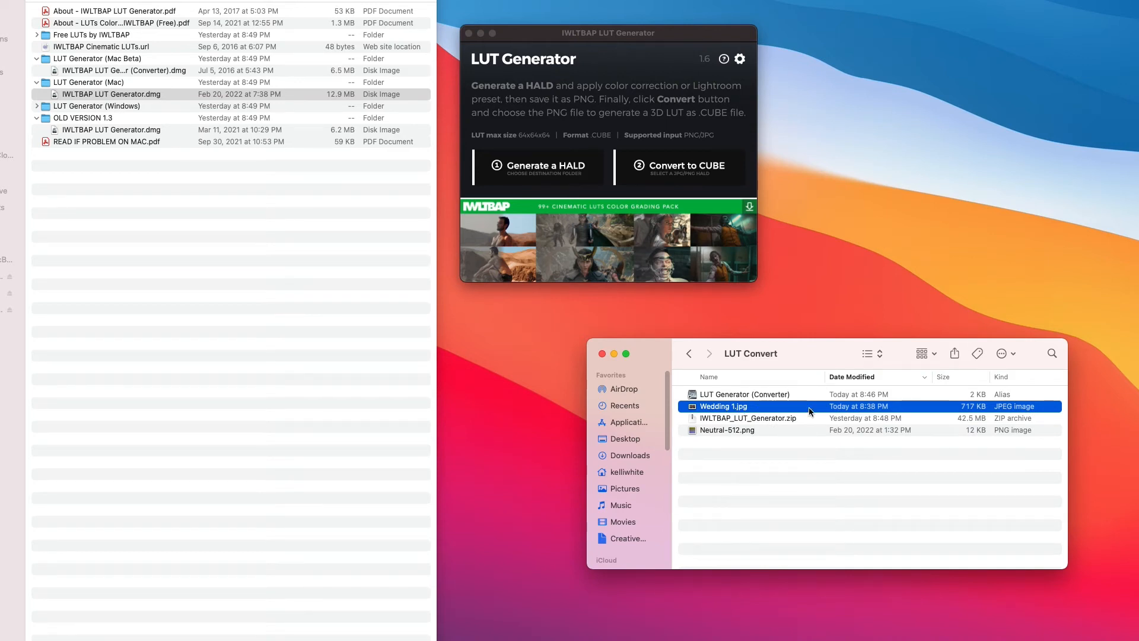
left_click(756, 429)
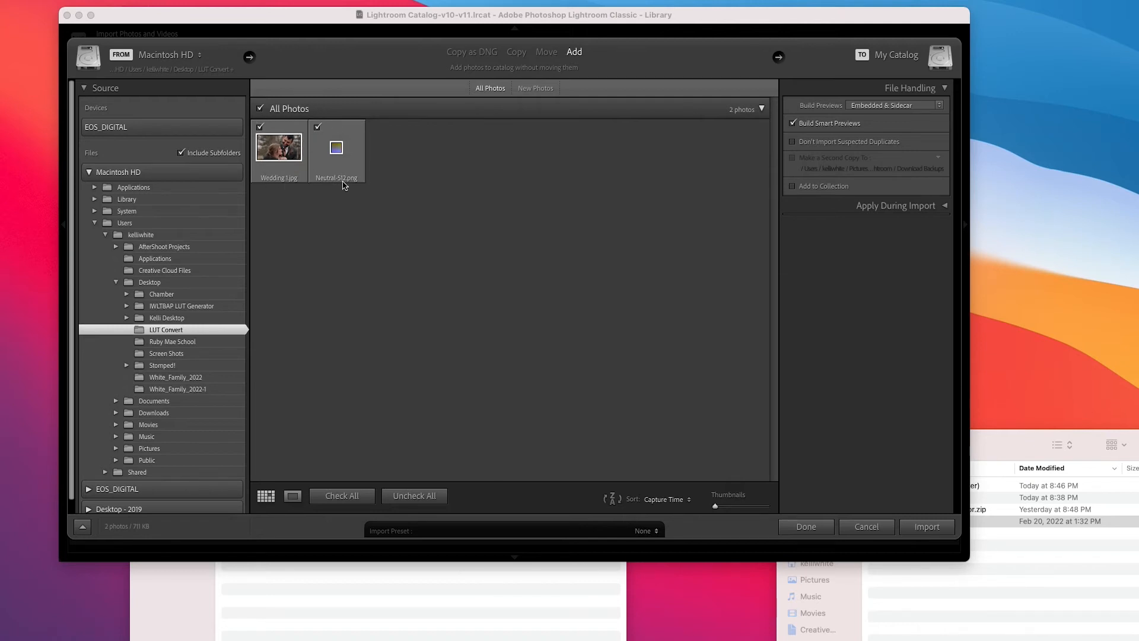
left_click_drag(613, 18, 633, 78)
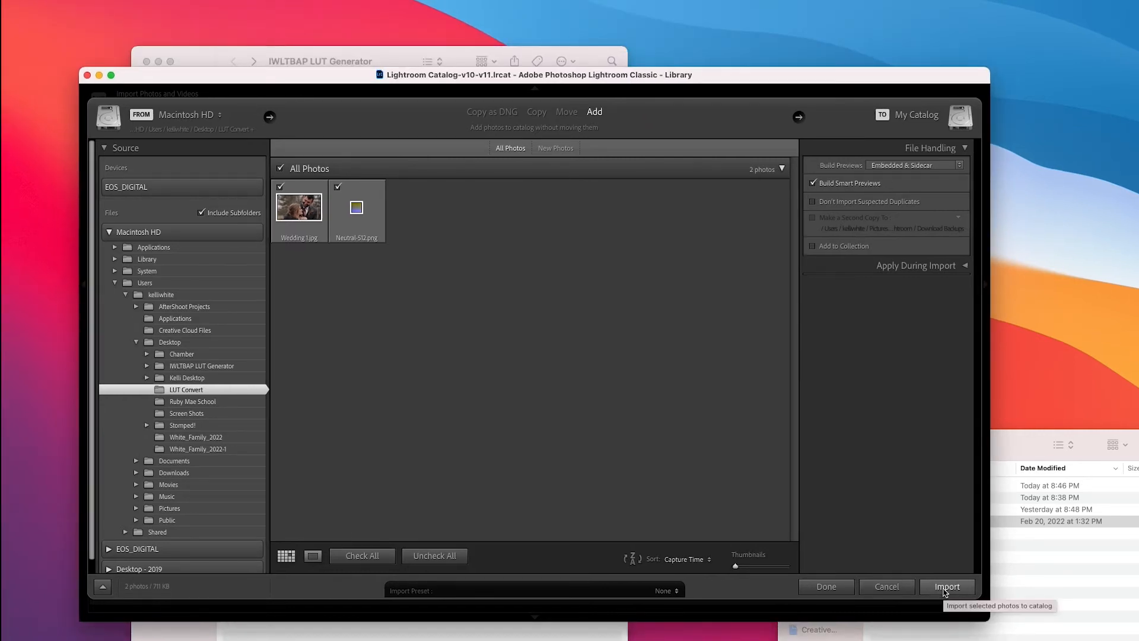
left_click(946, 587)
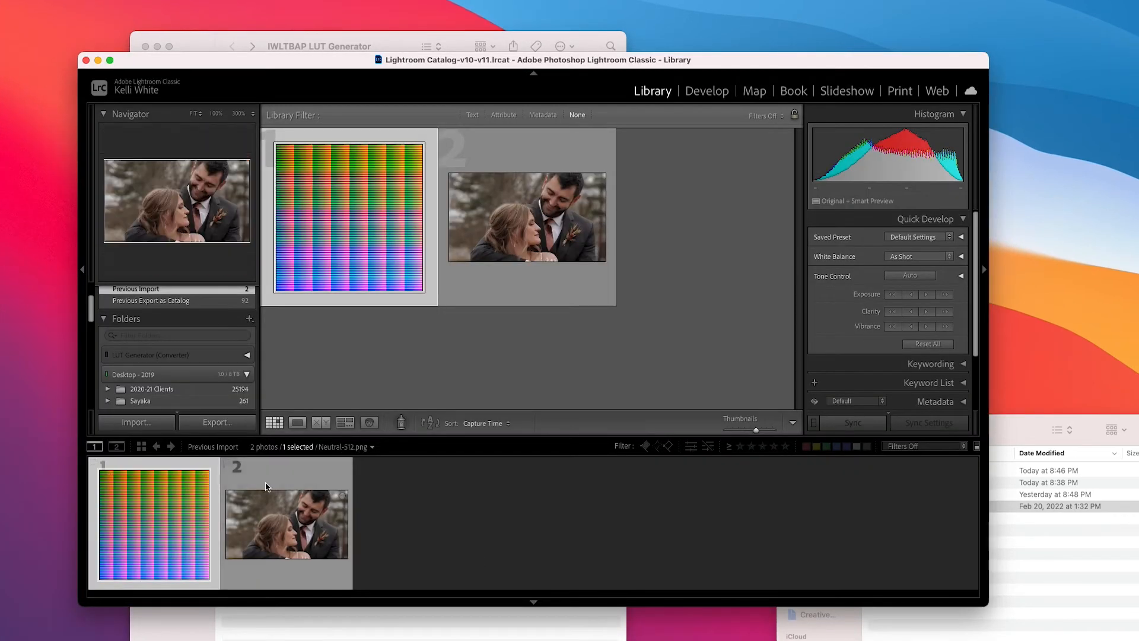
Open Wedding 1.jpg for developing and apply the user preset LUT Preset to it.
left_click(307, 474)
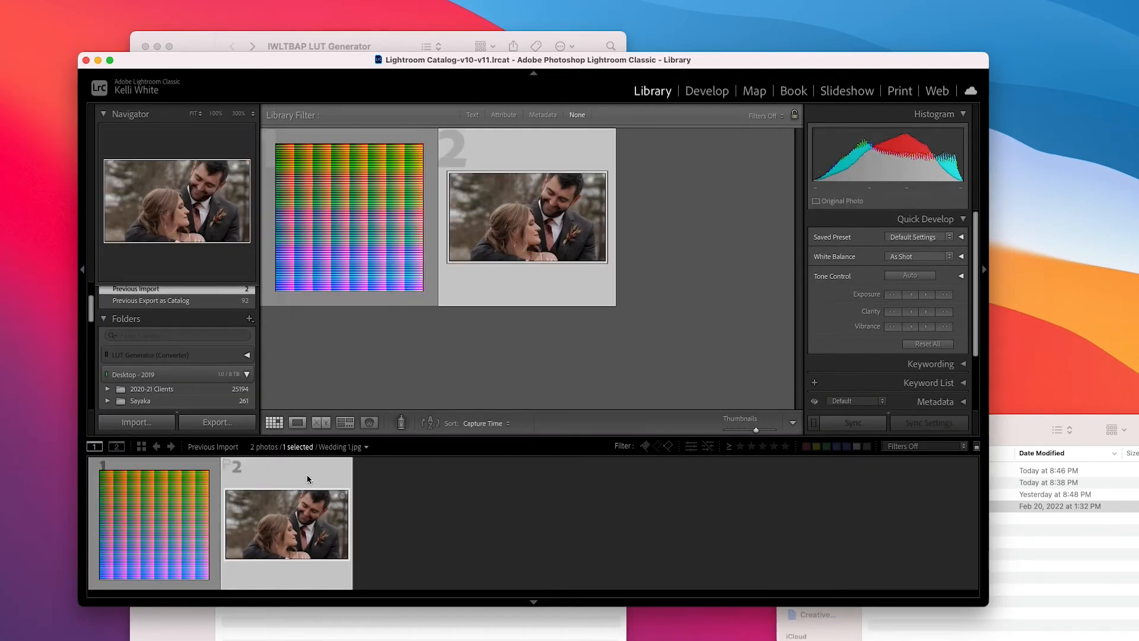
left_click(297, 422)
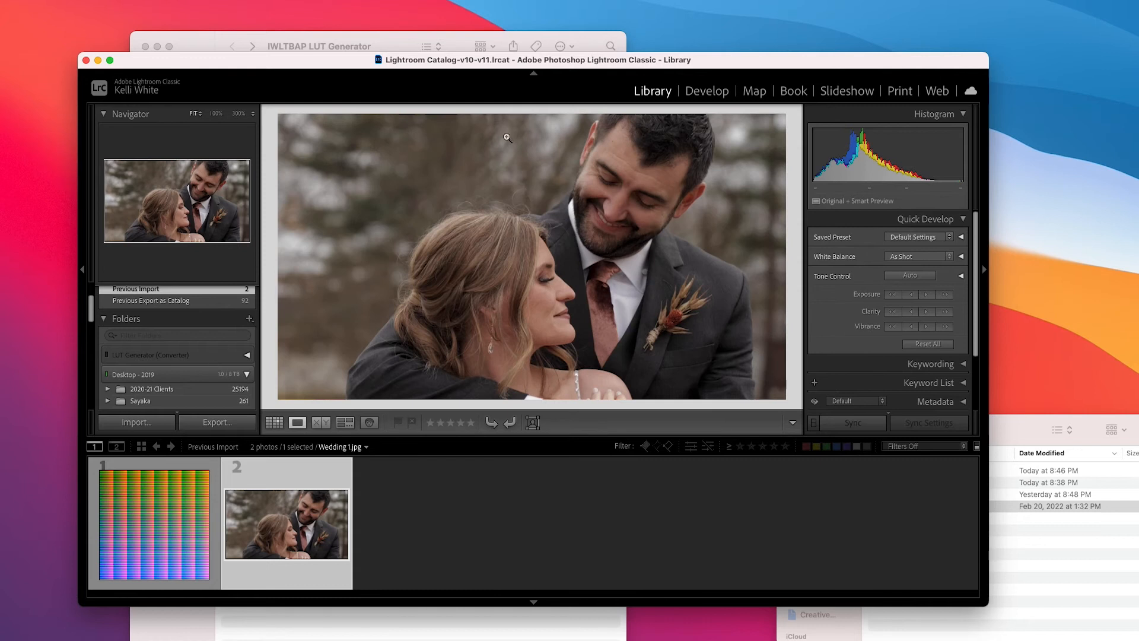
left_click(714, 94)
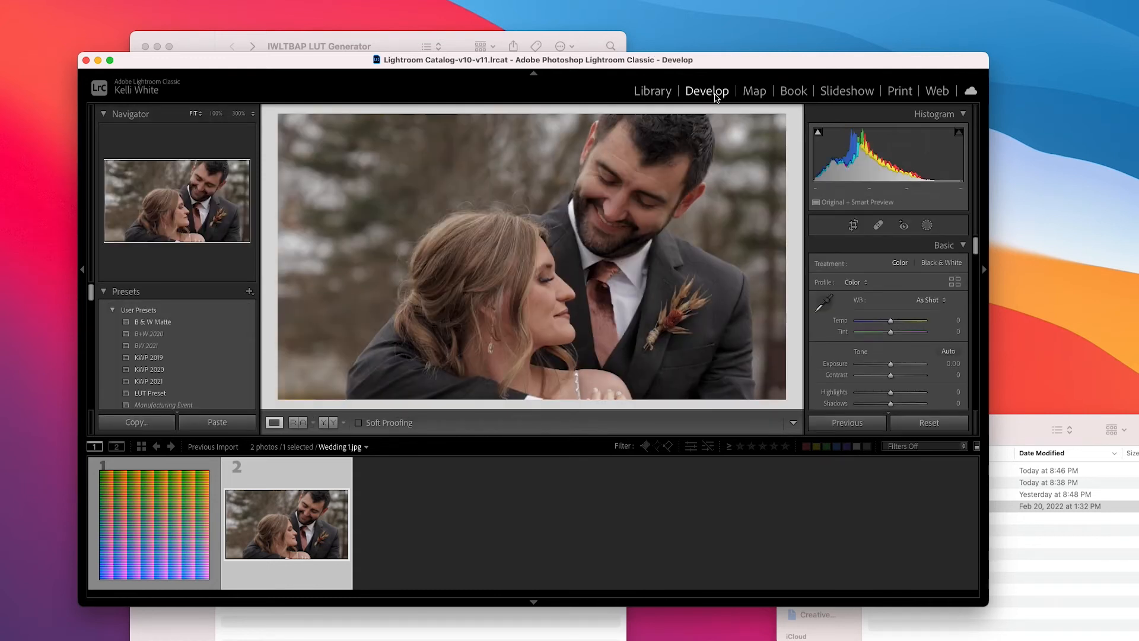
scroll(241, 409, "down", 2)
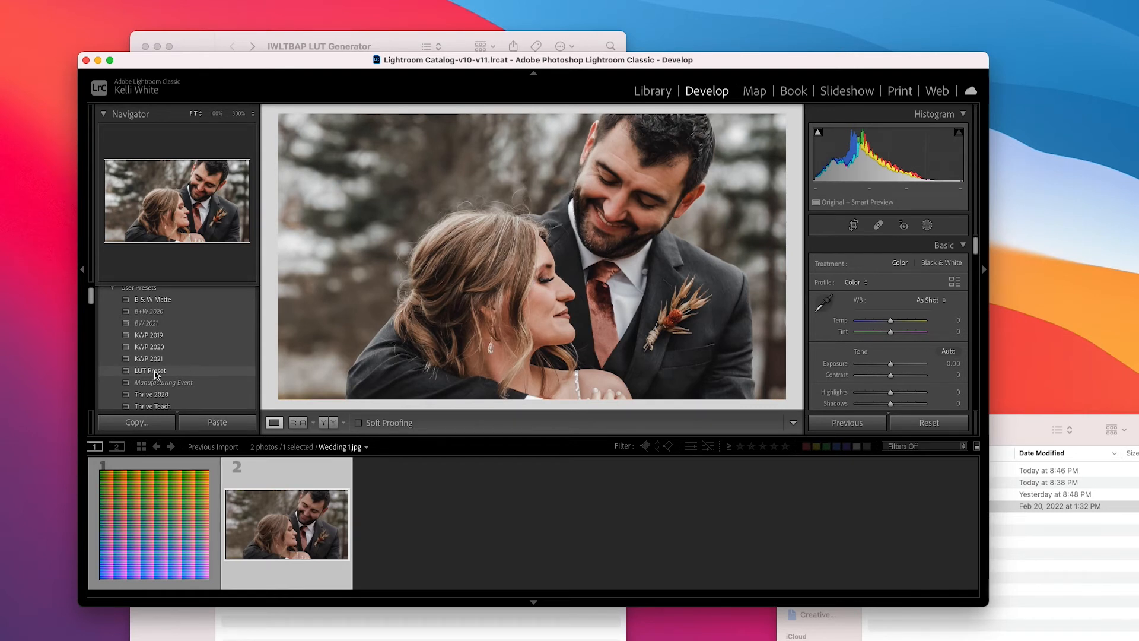
left_click(156, 373)
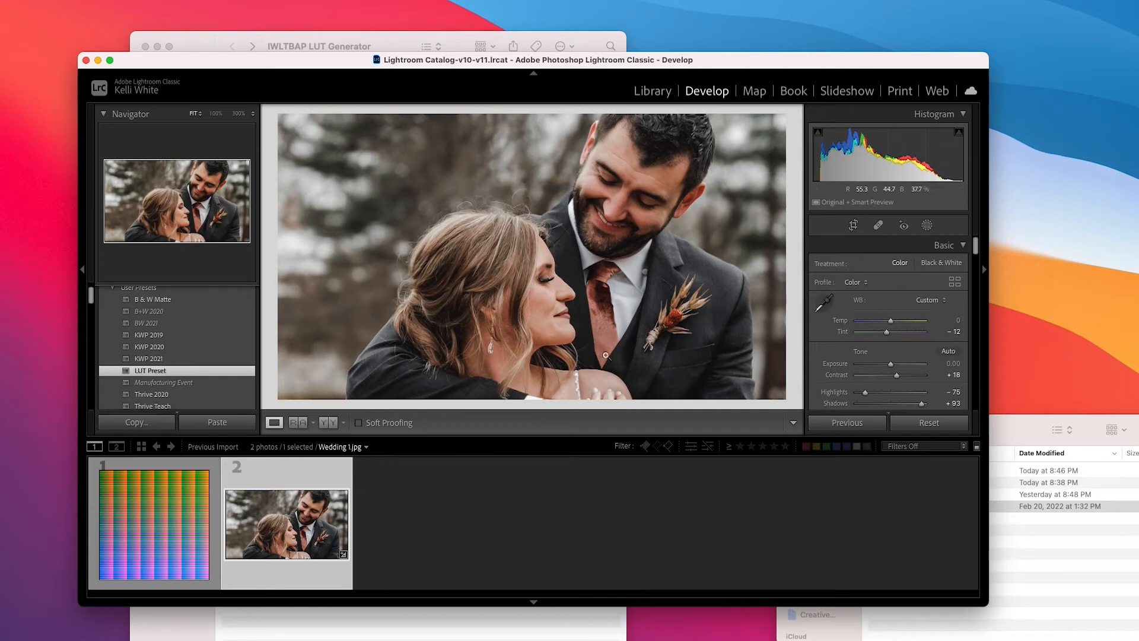
Correct the wedding photo's white balance by sampling the groom's dark suit, using Temp -2 and Tint -13.
left_click_drag(894, 323, 892, 323)
left_click(824, 302)
left_click(630, 274)
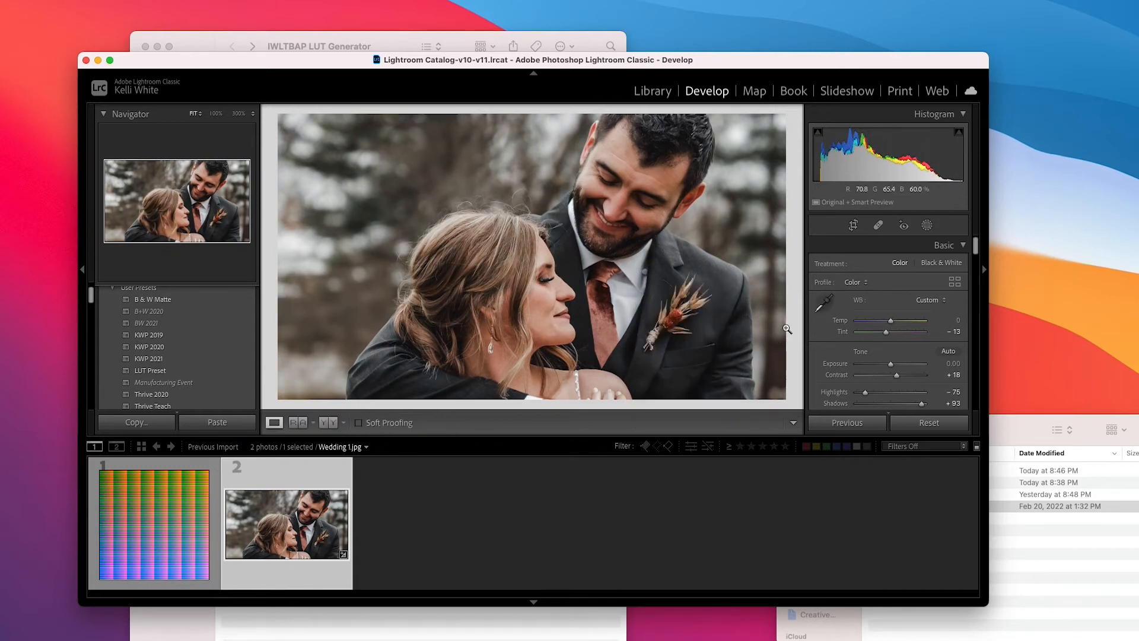
Reset the wedding photo's Contrast to 0.
scroll(912, 364, "down", 1)
scroll(913, 365, "down", 3)
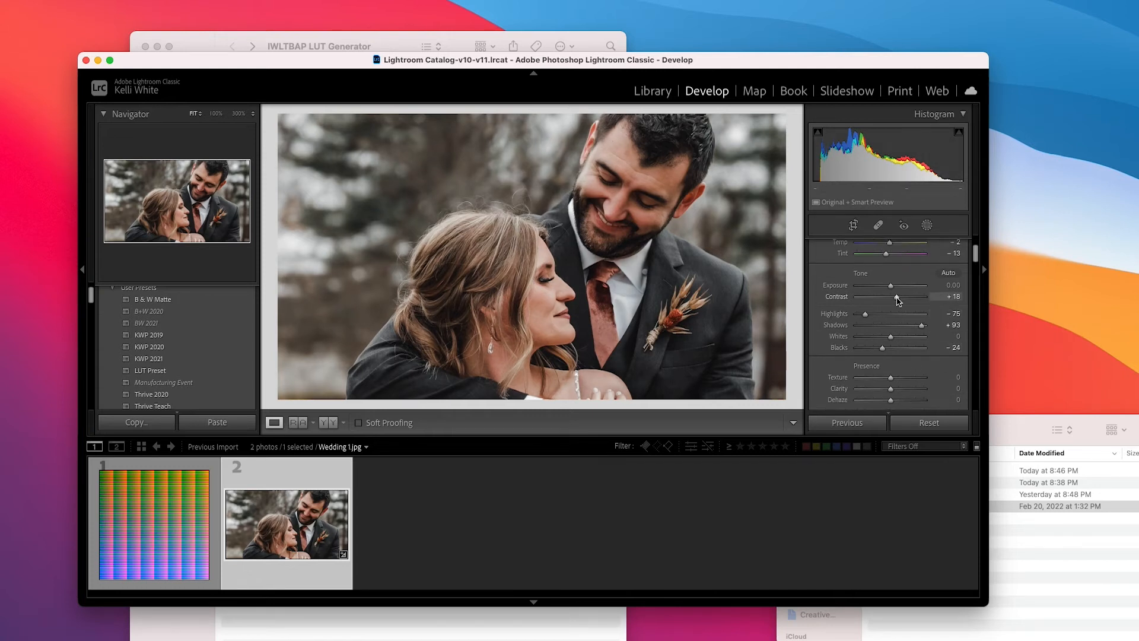
double_click(898, 298)
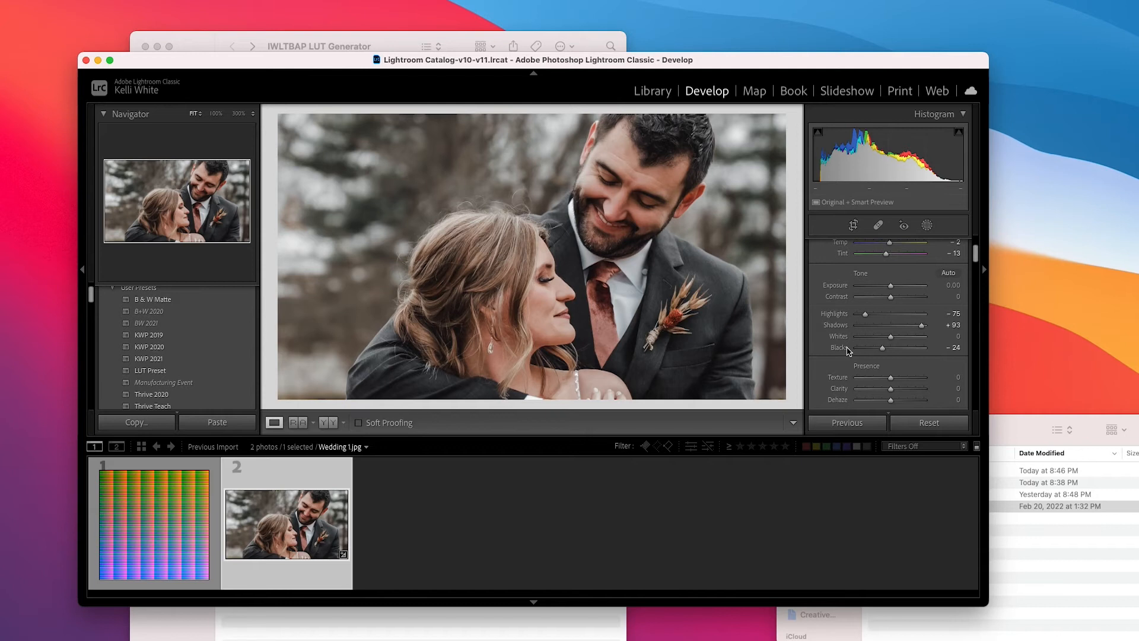
Review the preset's remaining adjustments, from presence and tone curve to HSL color, color grading and lens corrections.
scroll(859, 346, "down", 2)
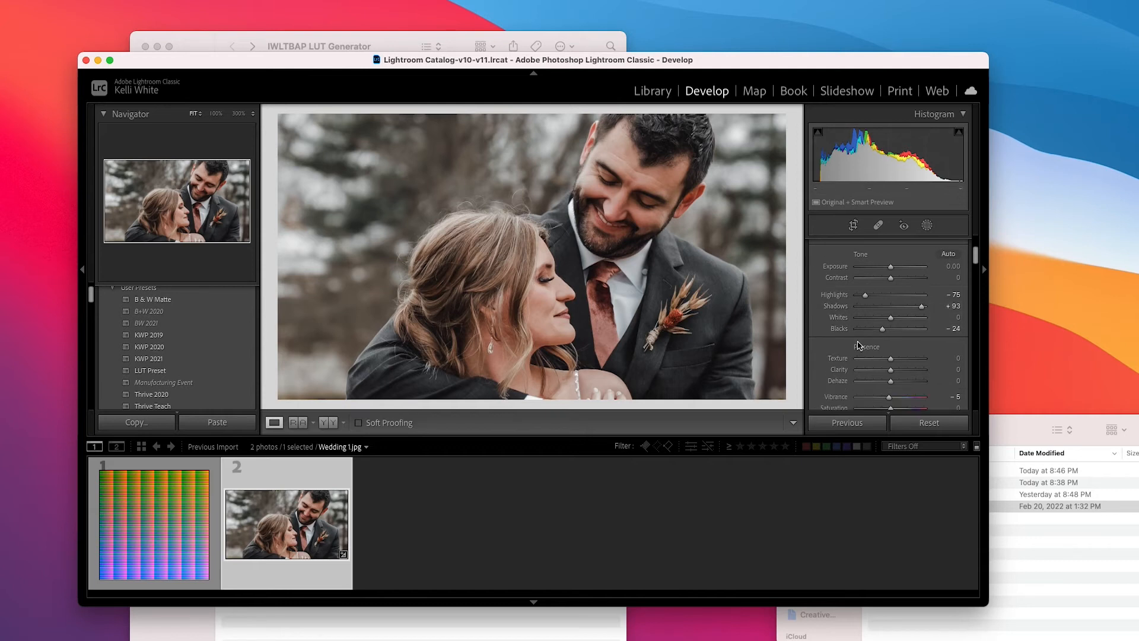
scroll(860, 346, "down", 5)
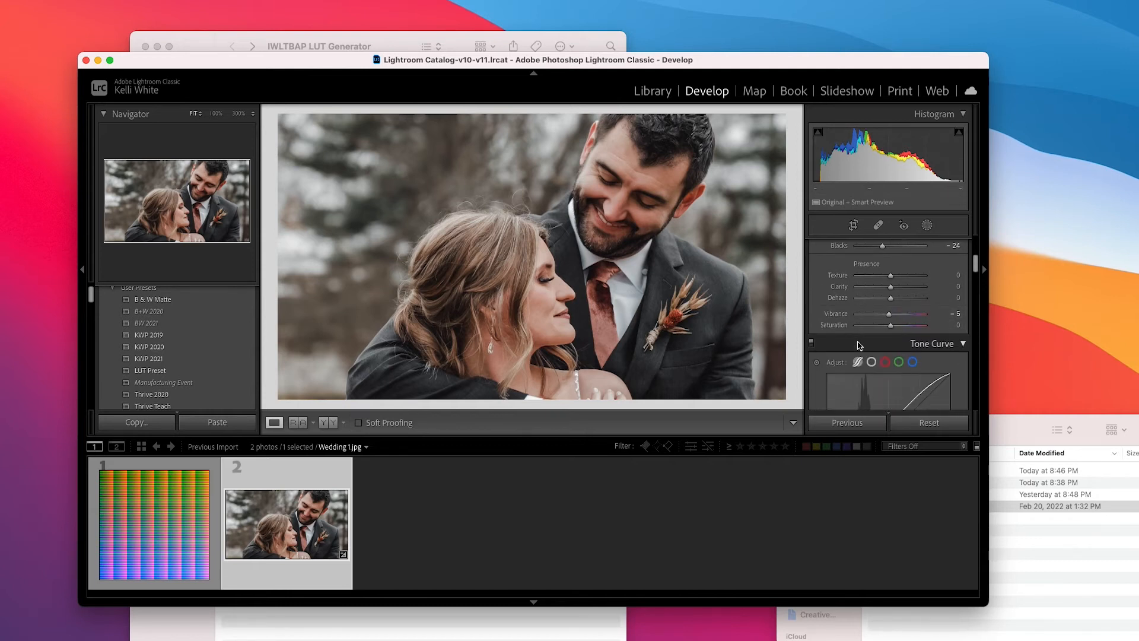
scroll(858, 342, "down", 10)
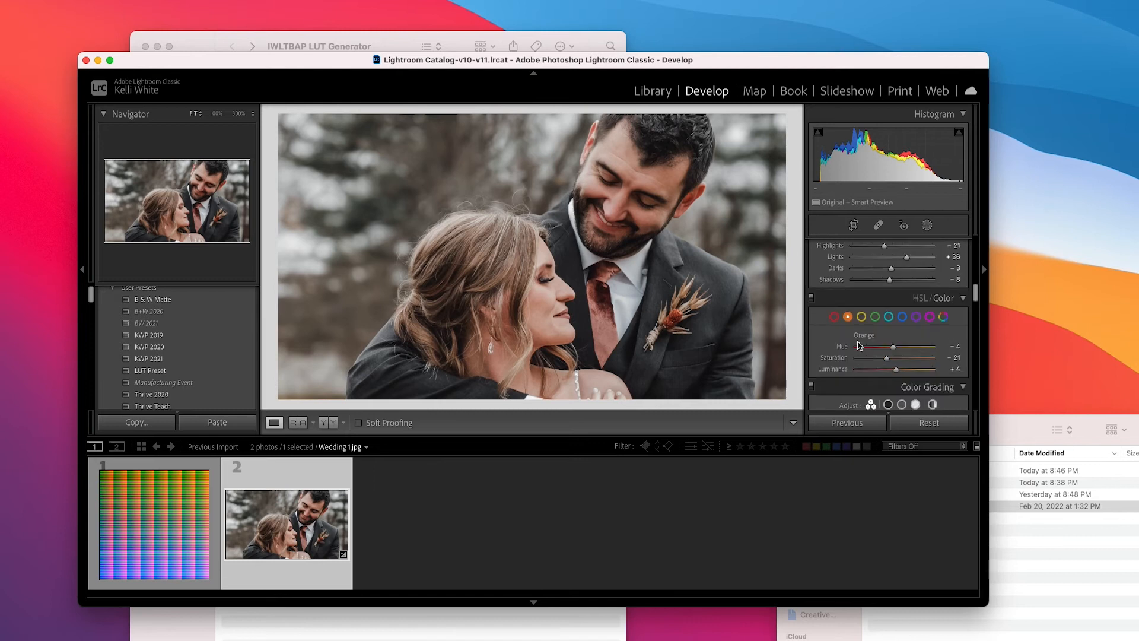
scroll(911, 350, "up", 1)
scroll(912, 350, "up", 8)
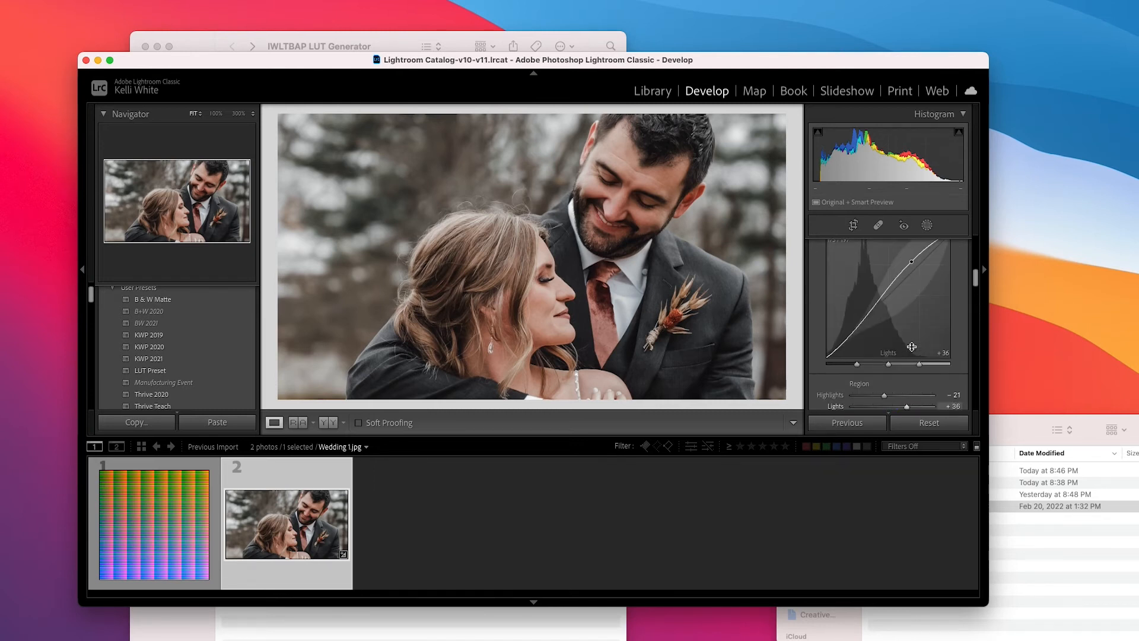
scroll(912, 347, "down", 10)
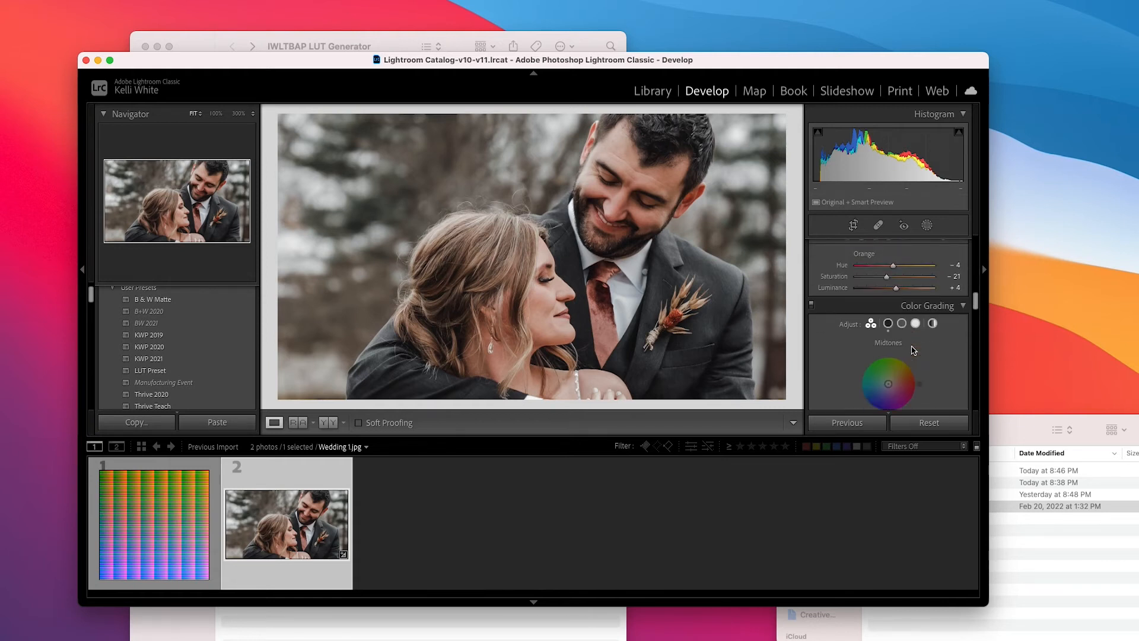
scroll(912, 350, "down", 6)
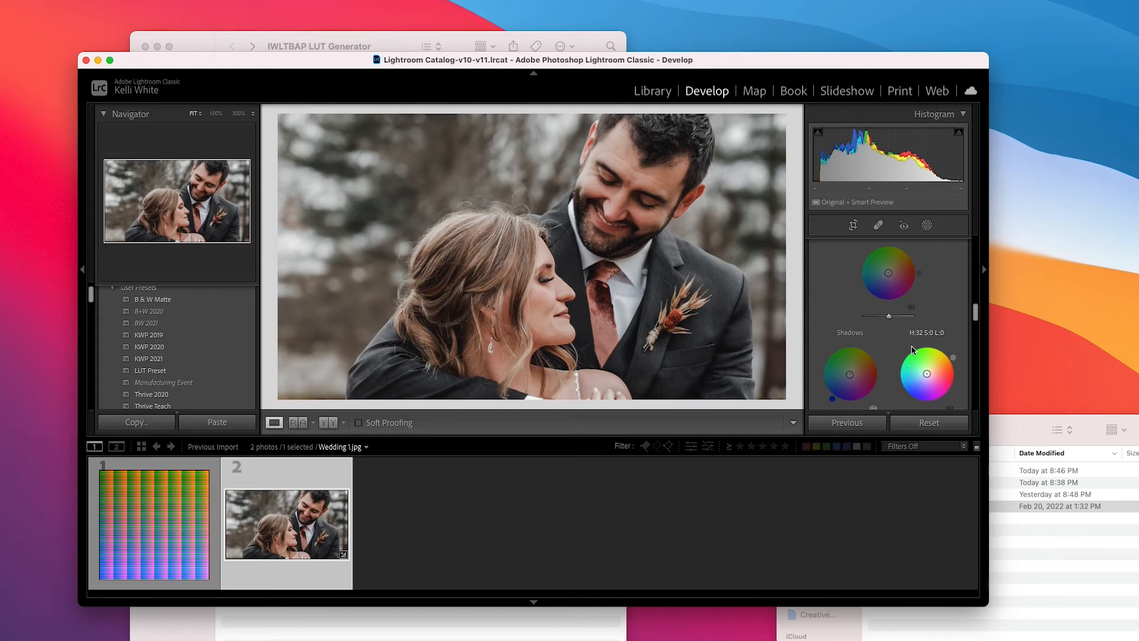
scroll(912, 350, "down", 10)
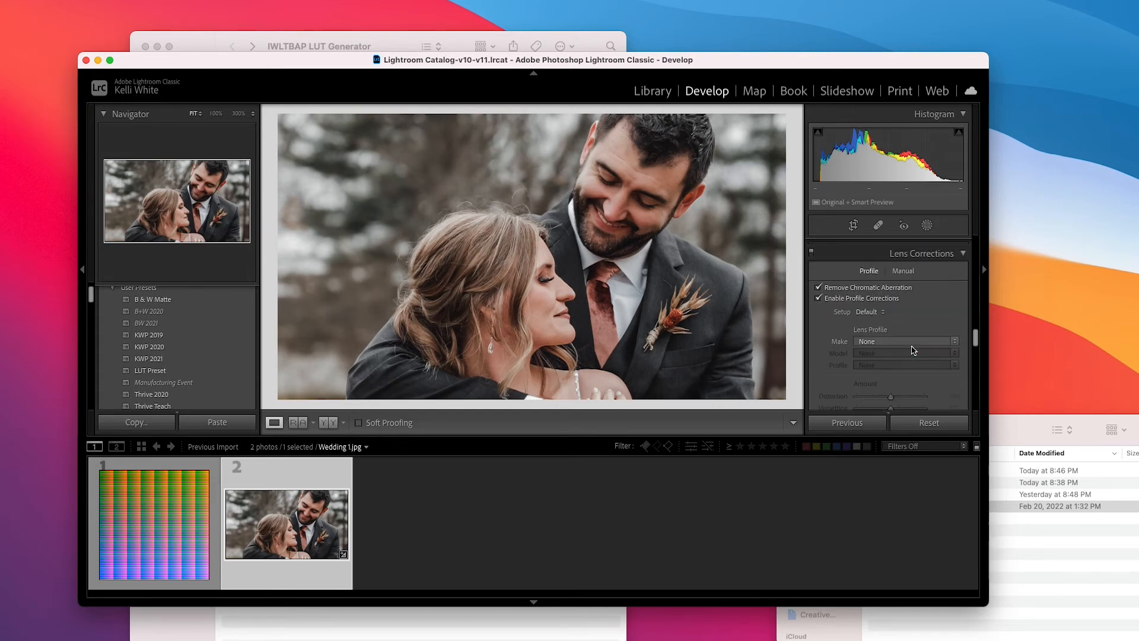
scroll(912, 350, "up", 10)
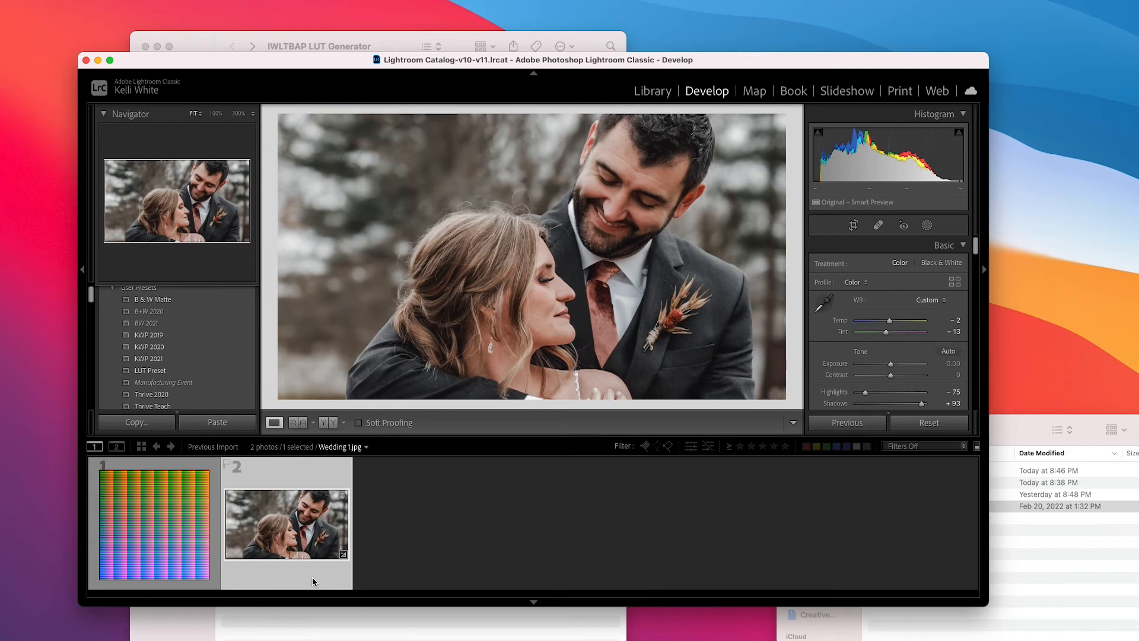
Synchronize the wedding photo's develop settings to Neutral-512.png, leaving Clarity, Detail, Effects, Spot Removal, Crop and Masking excluded.
left_click(213, 465)
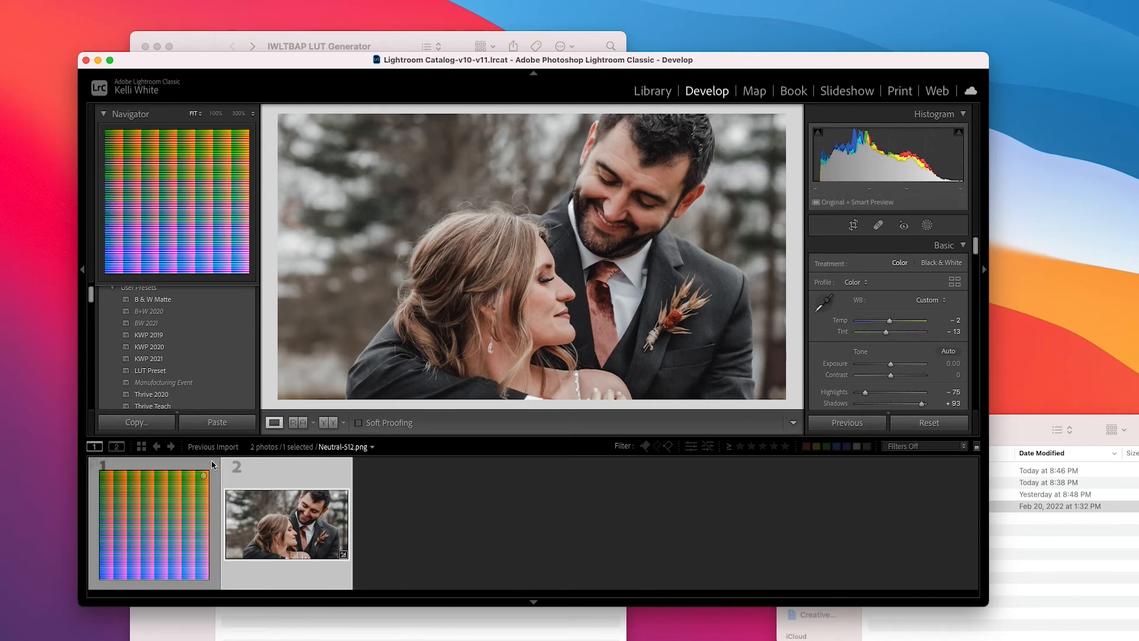
key("super+a")
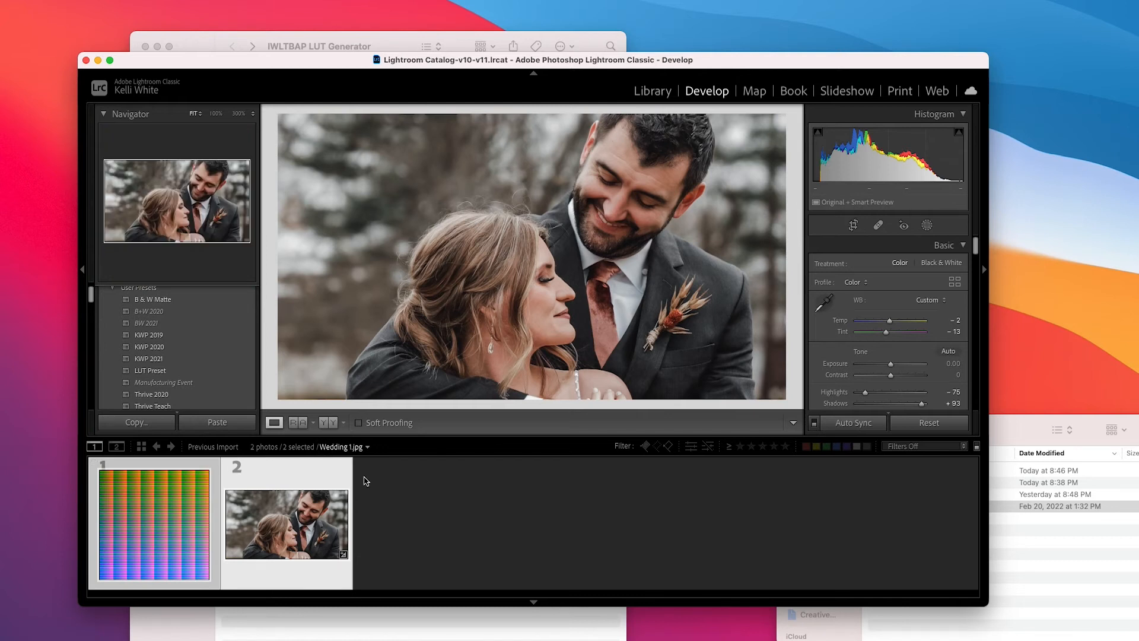
key("shift+super+s")
left_click(248, 1)
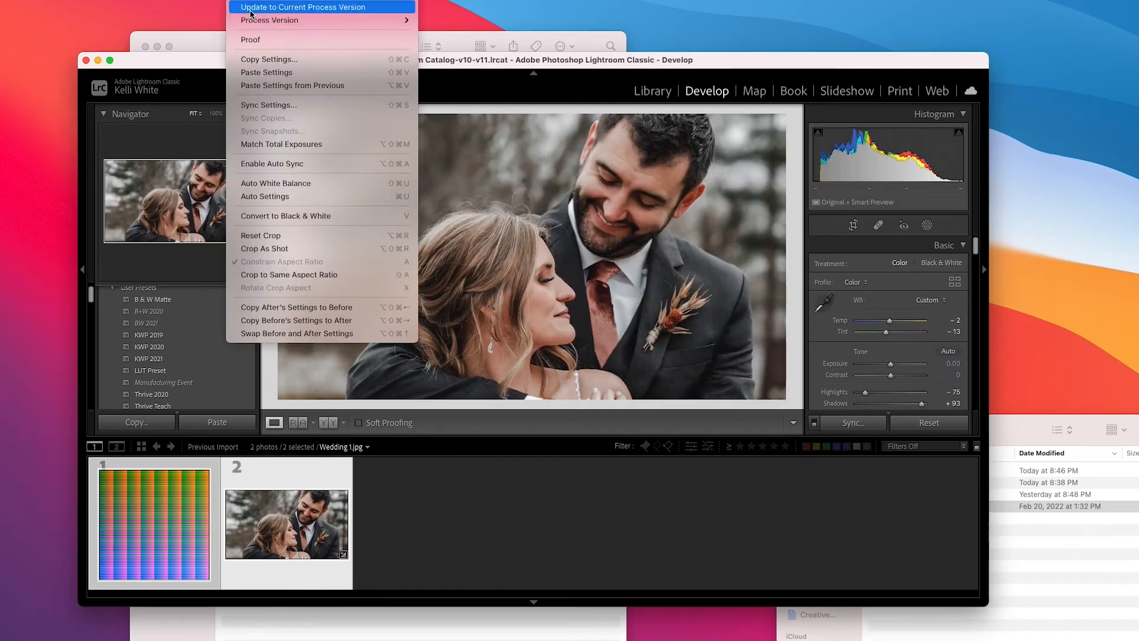
left_click(256, 105)
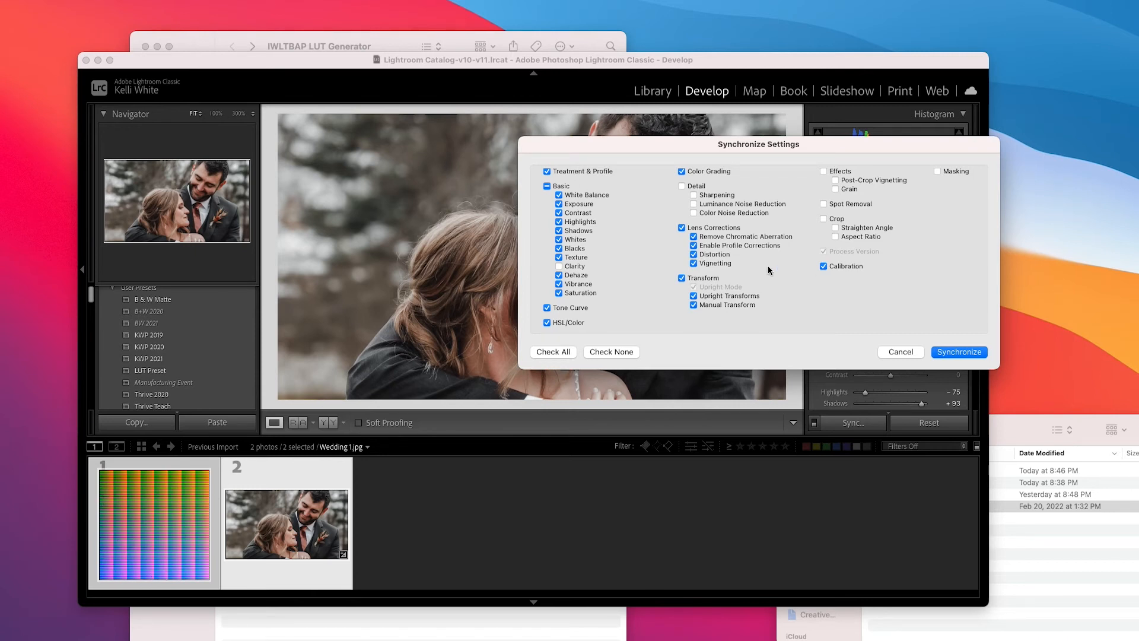
left_click(957, 352)
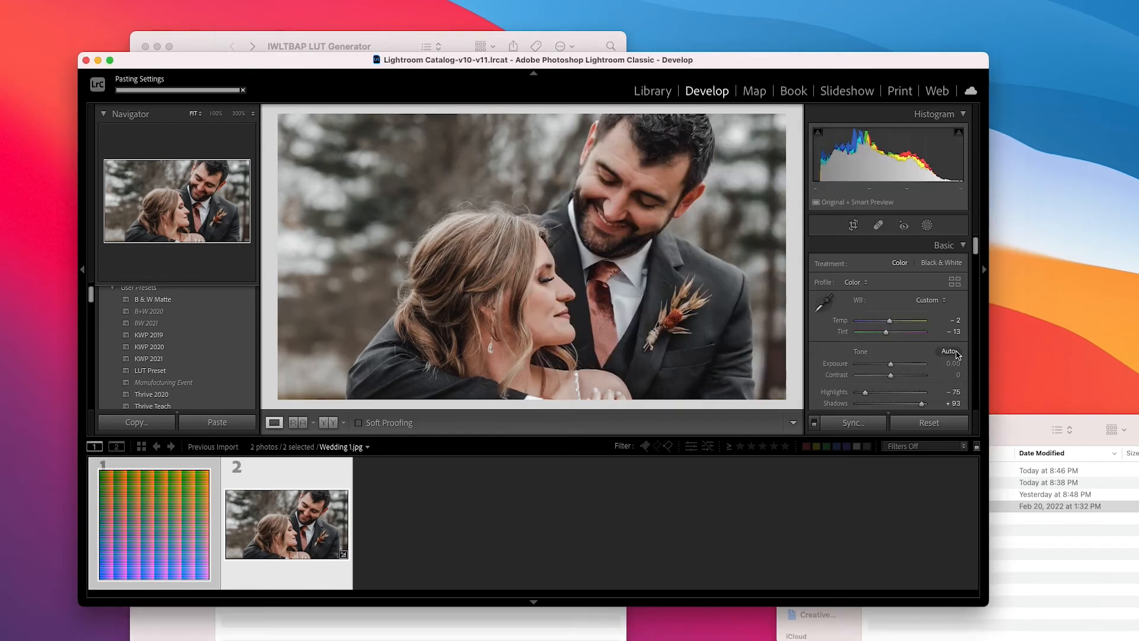
Export the adjusted Neutral-512.png to the Desktop as an sRGB JPEG at quality 90 with the custom name LUT Video.
left_click(200, 469)
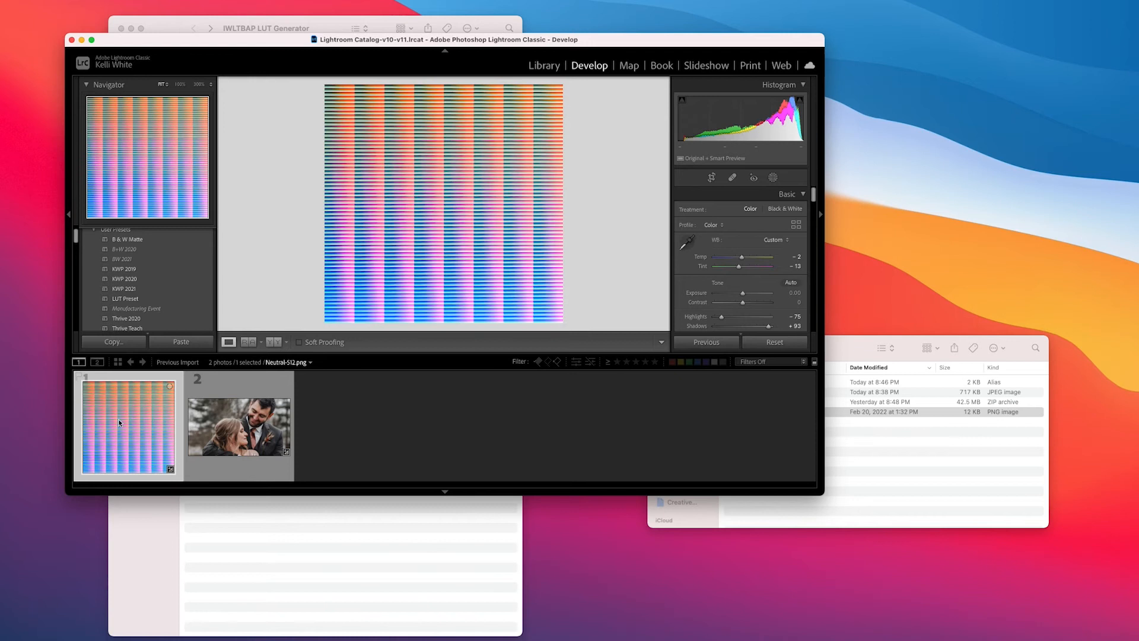
right_click(142, 419)
left_click(148, 422)
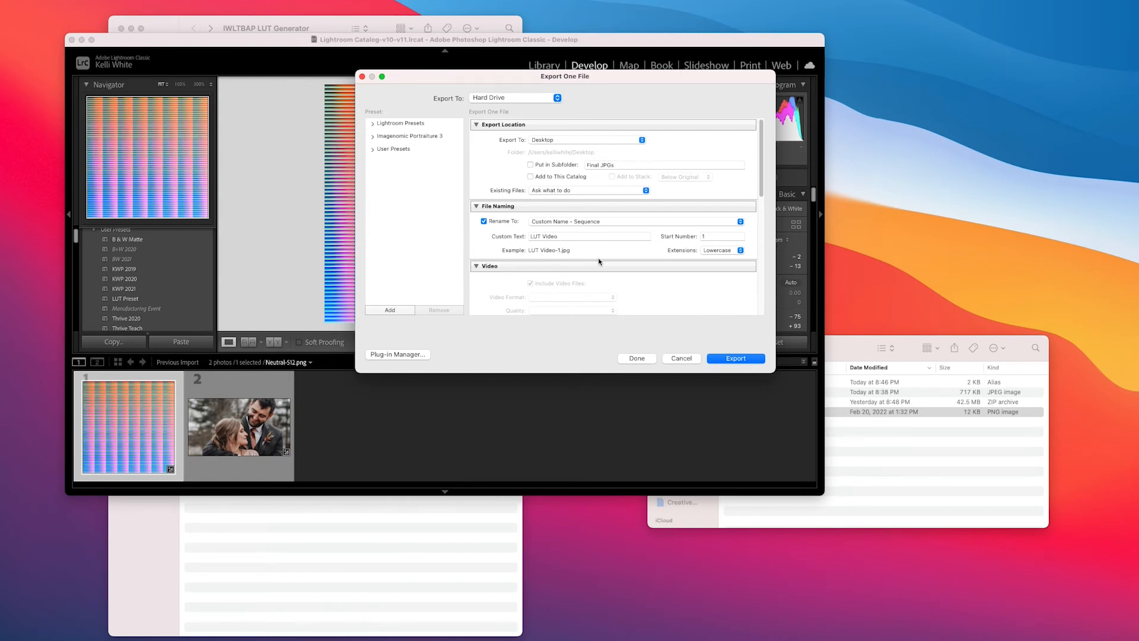
scroll(598, 260, "down", 10)
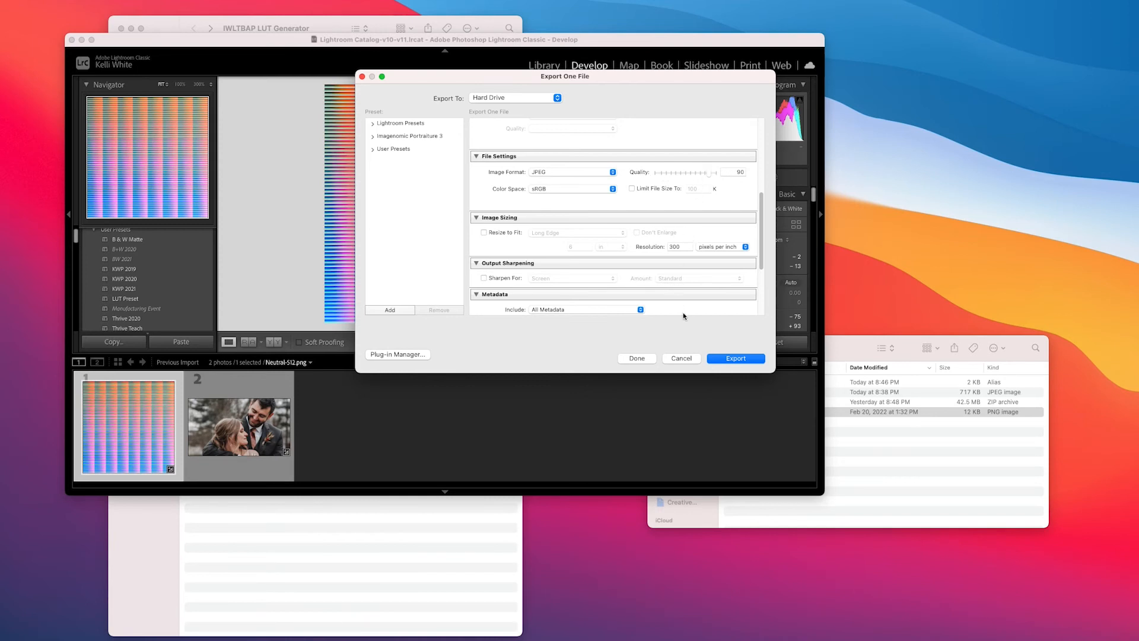
scroll(684, 314, "down", 2)
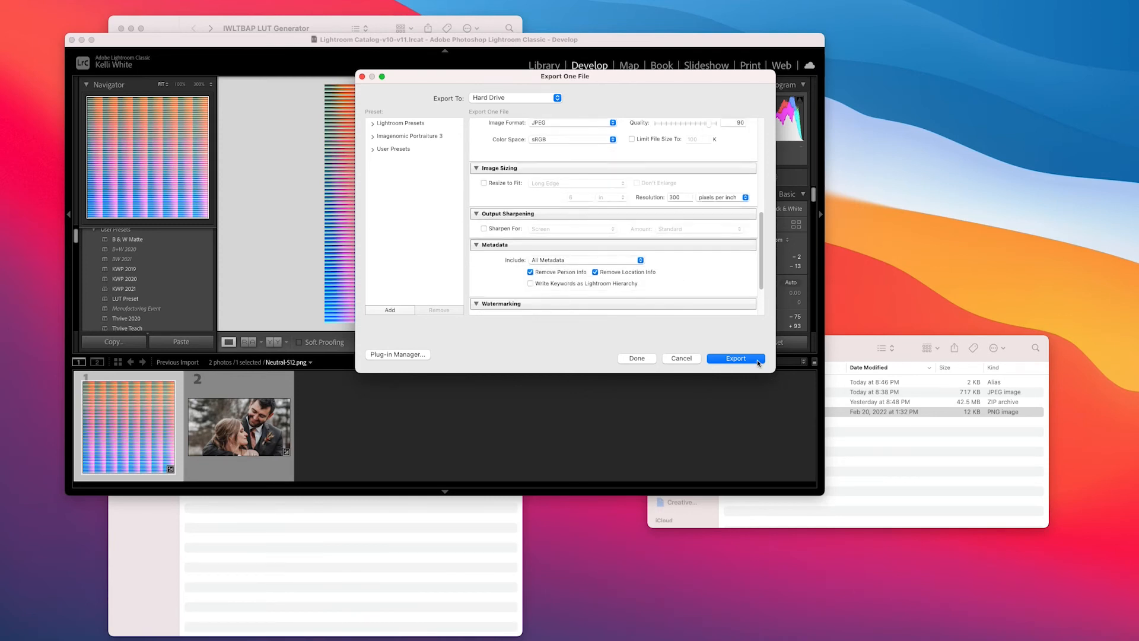
left_click(736, 358)
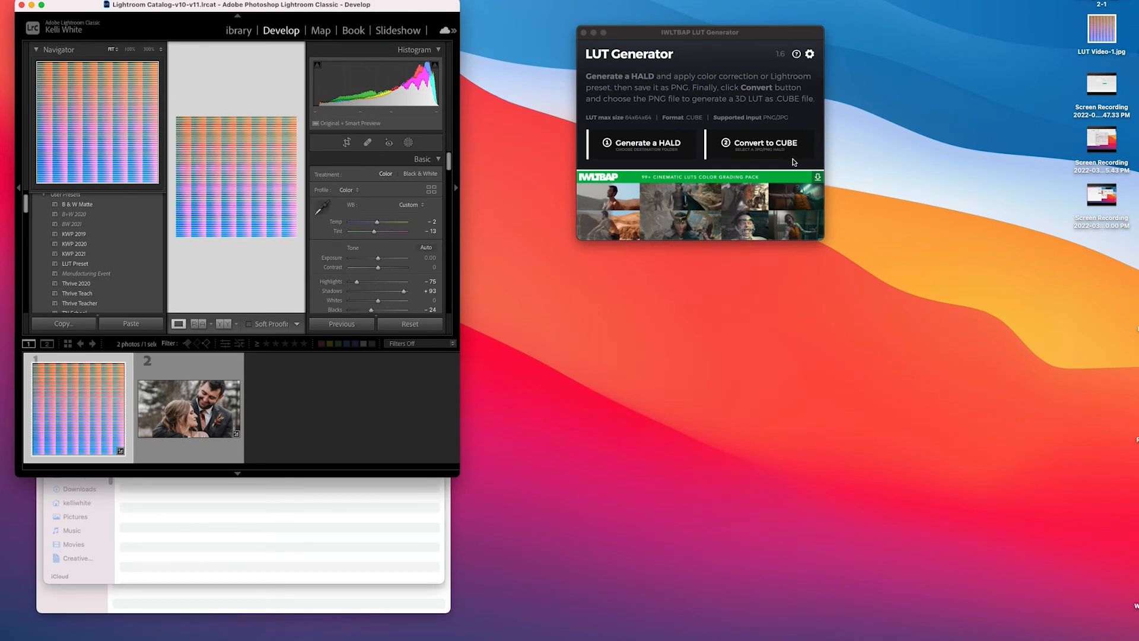
Convert LUT Video-1.jpg from the Desktop to a CUBE file in the IWLTBAP LUT Generator and close the generator.
left_click(764, 148)
left_click(530, 127)
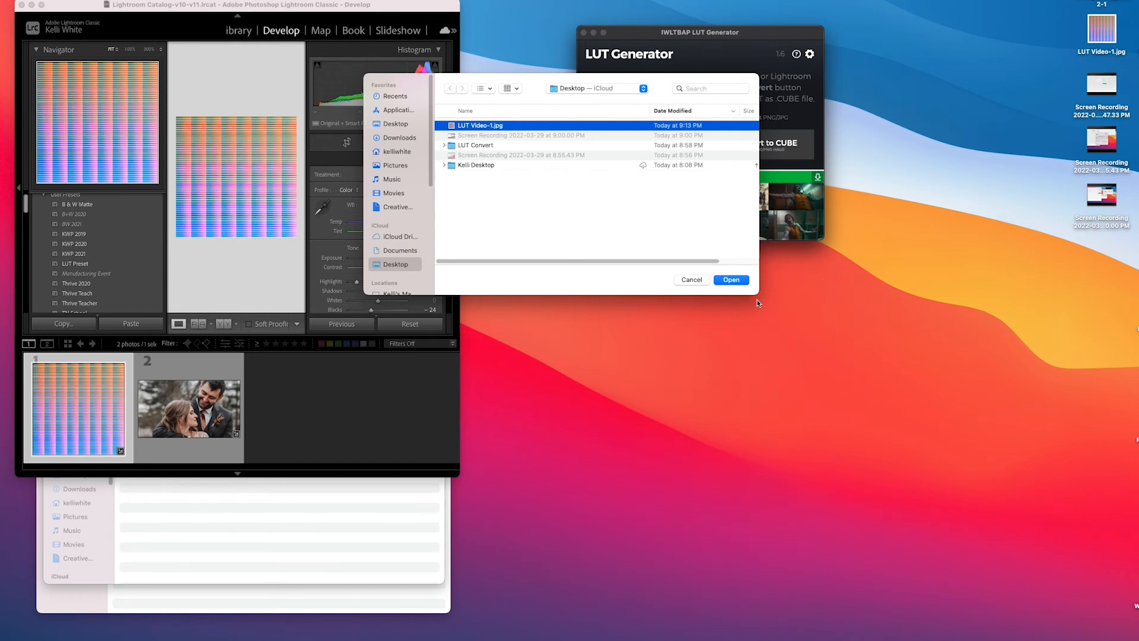
left_click(743, 280)
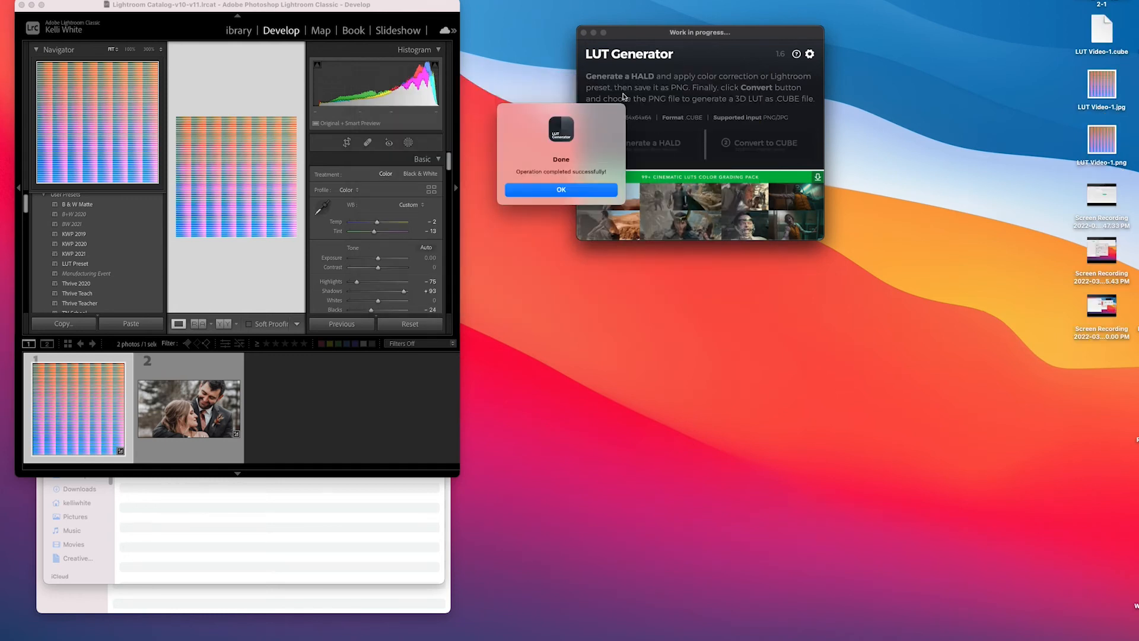
left_click(562, 189)
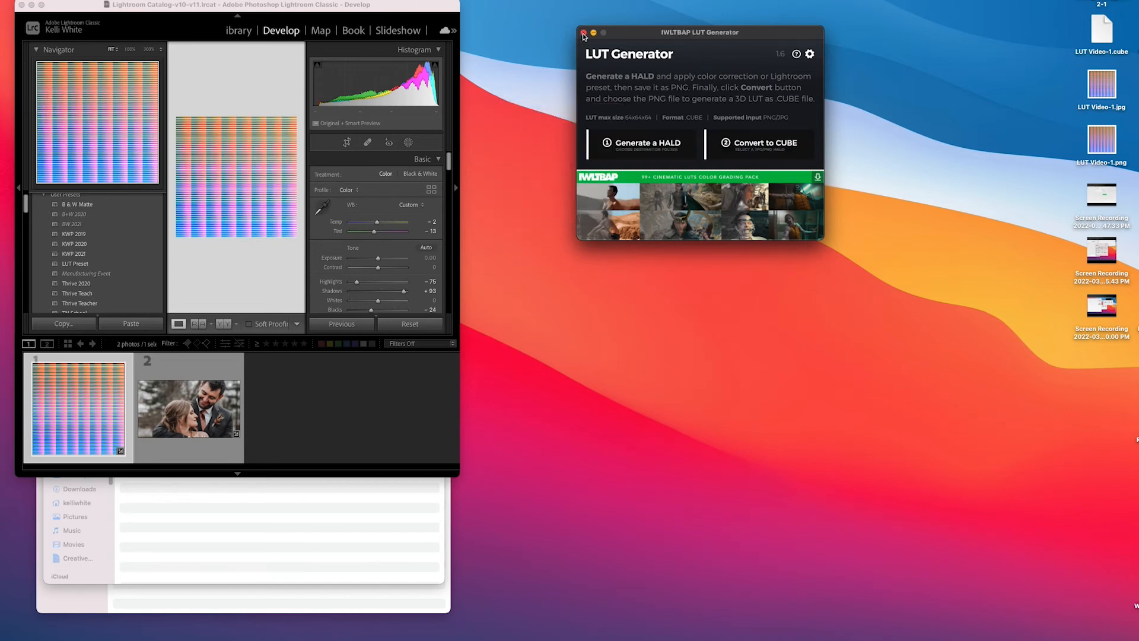
left_click(584, 33)
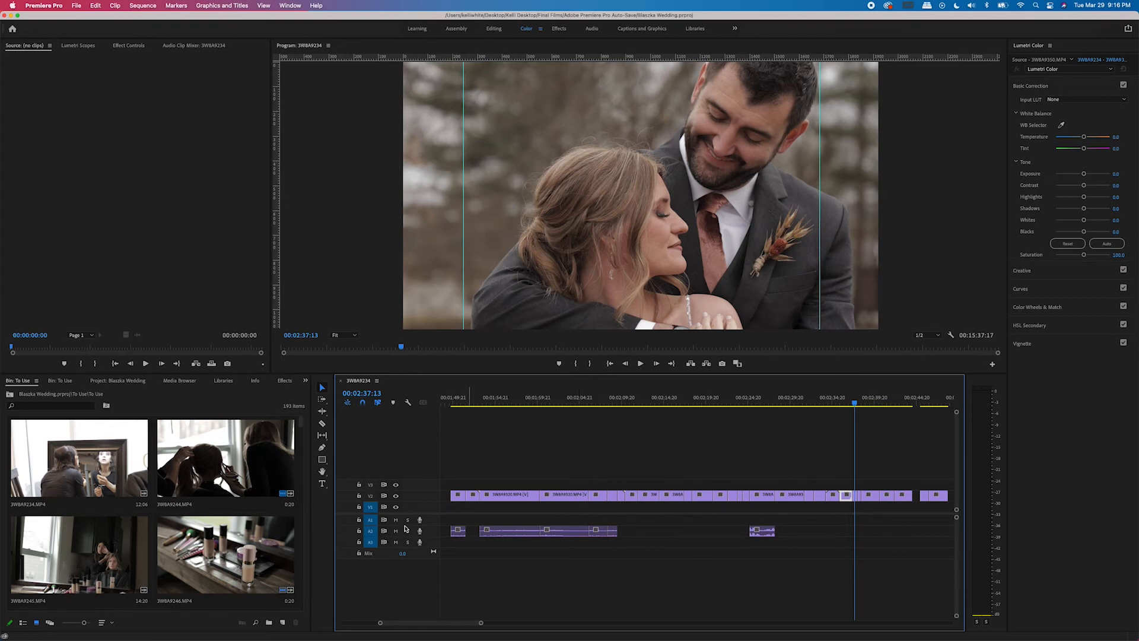
In Premiere Pro, create a 1920 x 1080, 23.976 fps adjustment layer and extend it on the track above the wedding clips to cover them.
left_click(282, 625)
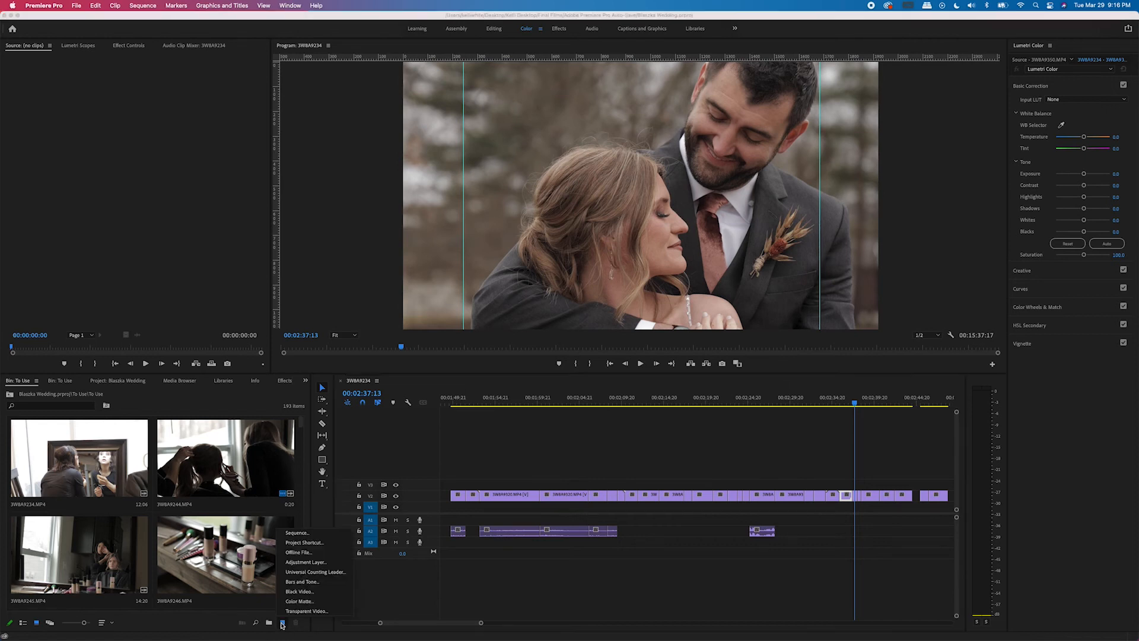
left_click(304, 562)
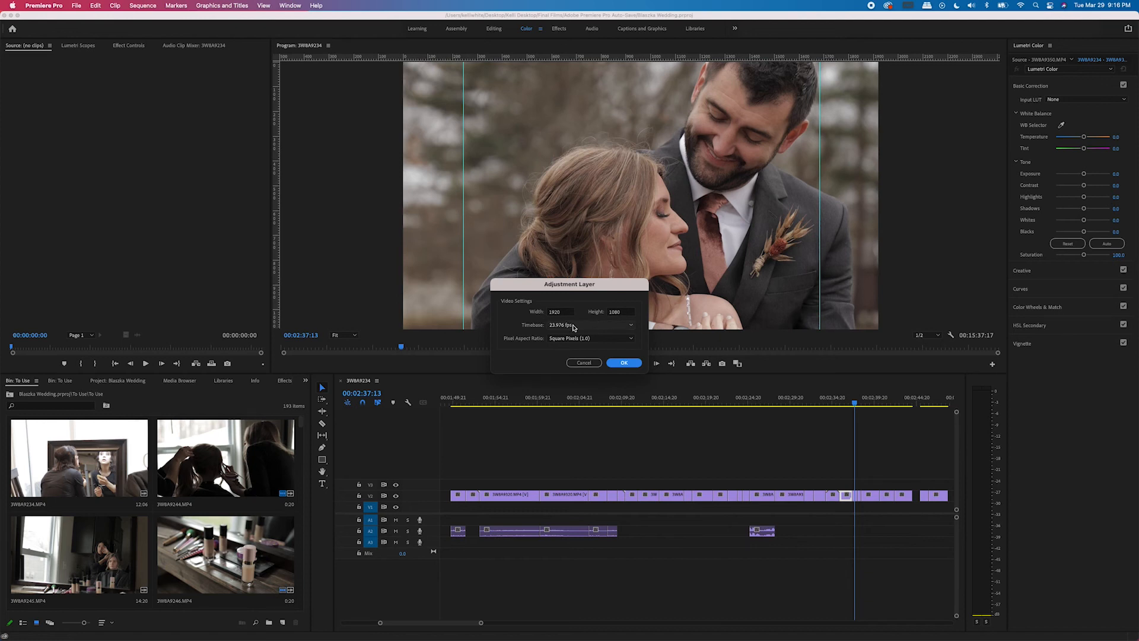
left_click(623, 363)
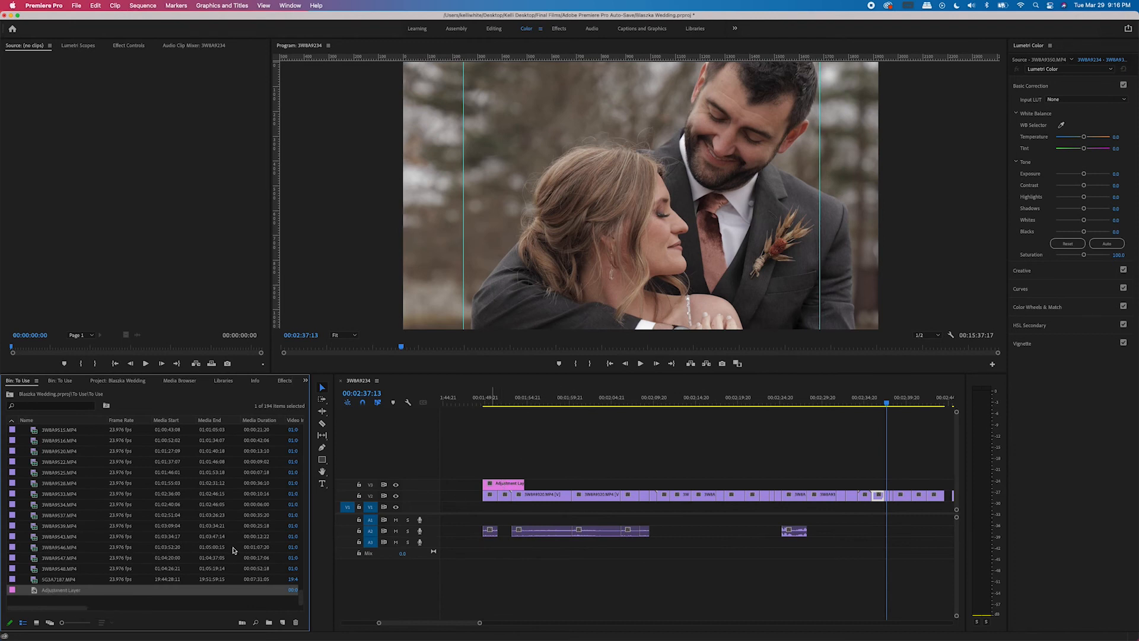
mouse_move(77, 590)
left_mouse_down()
mouse_move(530, 465)
mouse_move(587, 484)
mouse_move(110, 545)
mouse_move(78, 591)
left_mouse_up()
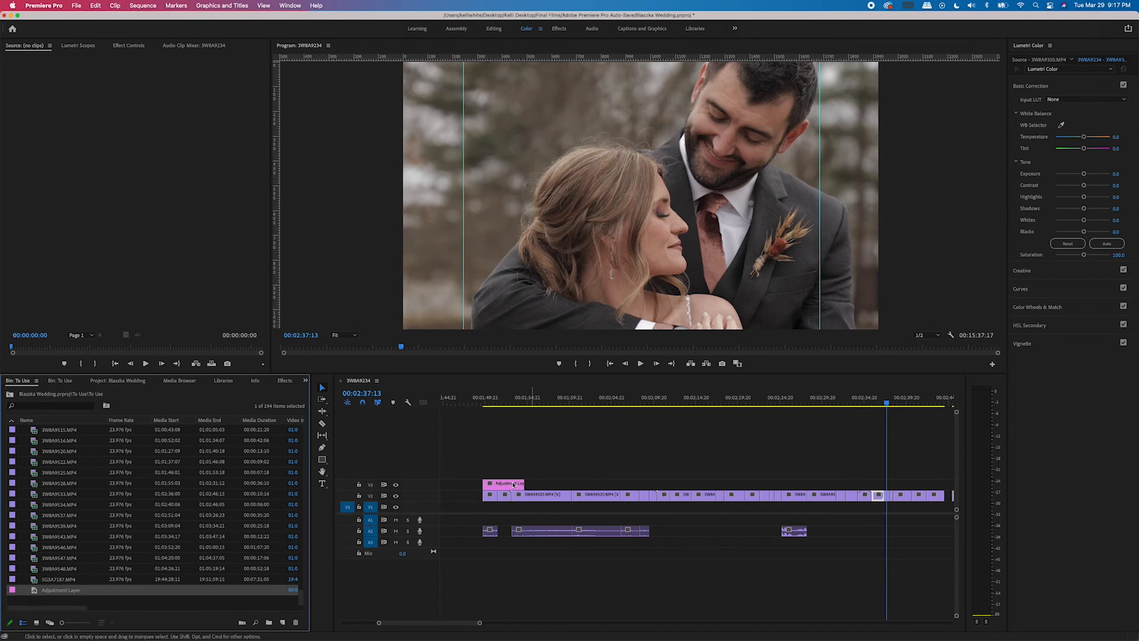
left_click_drag(526, 486, 942, 504)
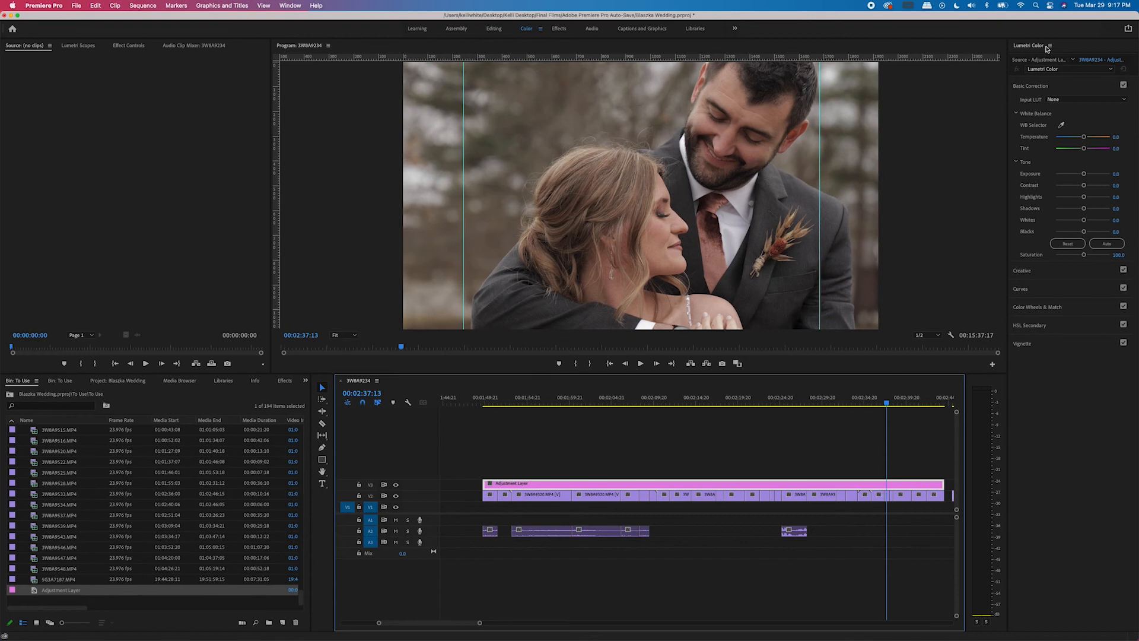
Load LUT Video-1.cube as the adjustment layer's creative Look in Lumetri Color and set its Intensity to about 36.
left_click(1083, 273)
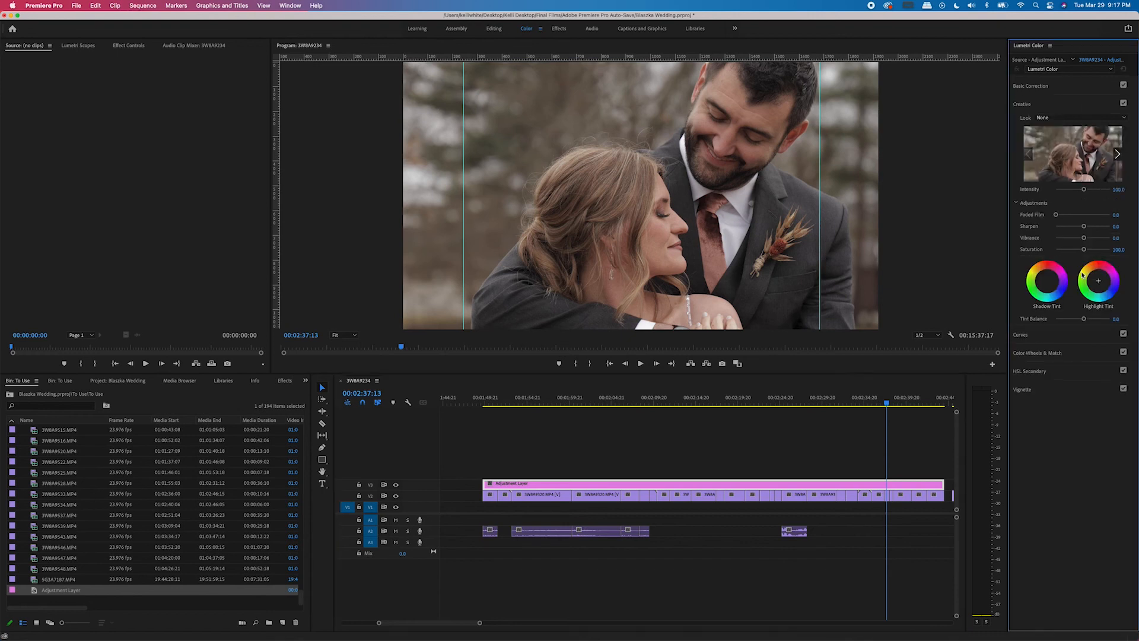
left_click(1081, 120)
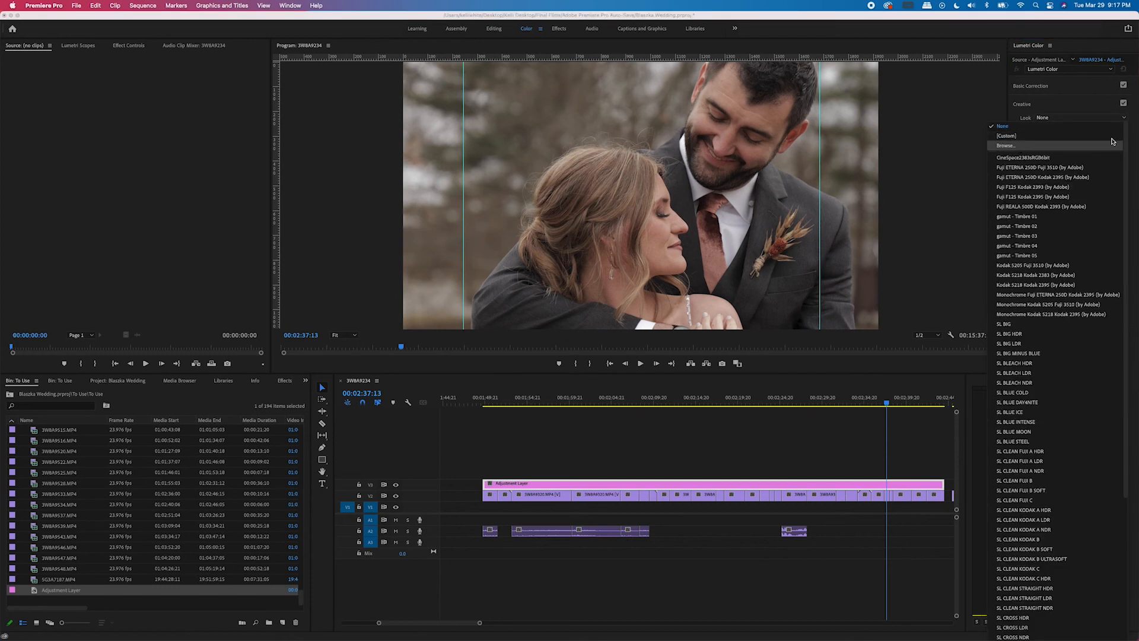
left_click(1019, 146)
left_click(349, 118)
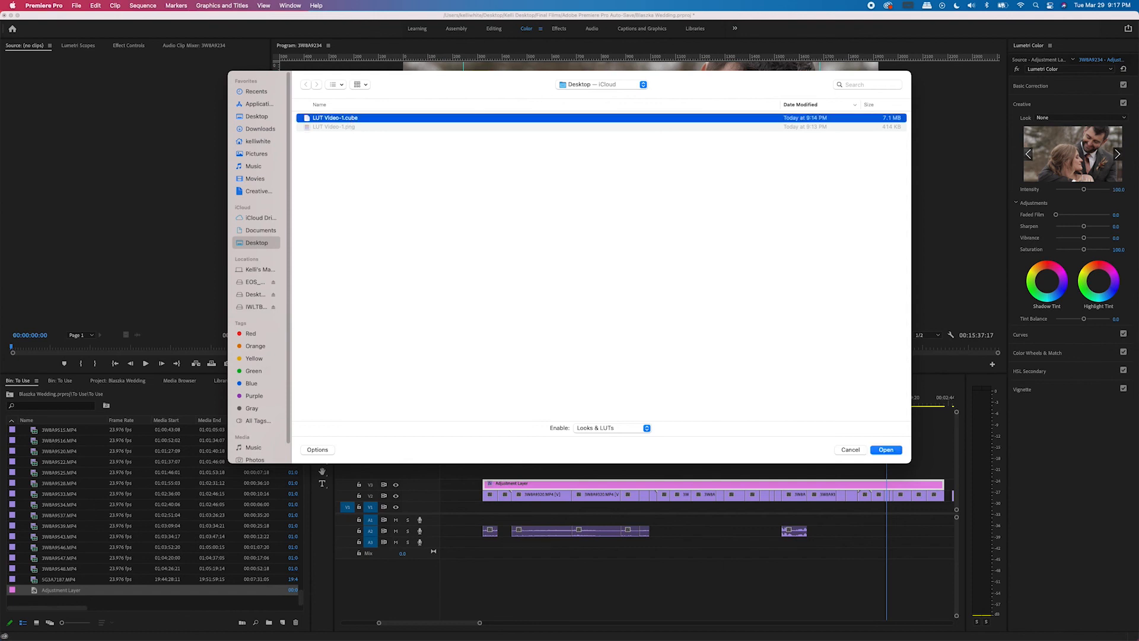
left_click(884, 450)
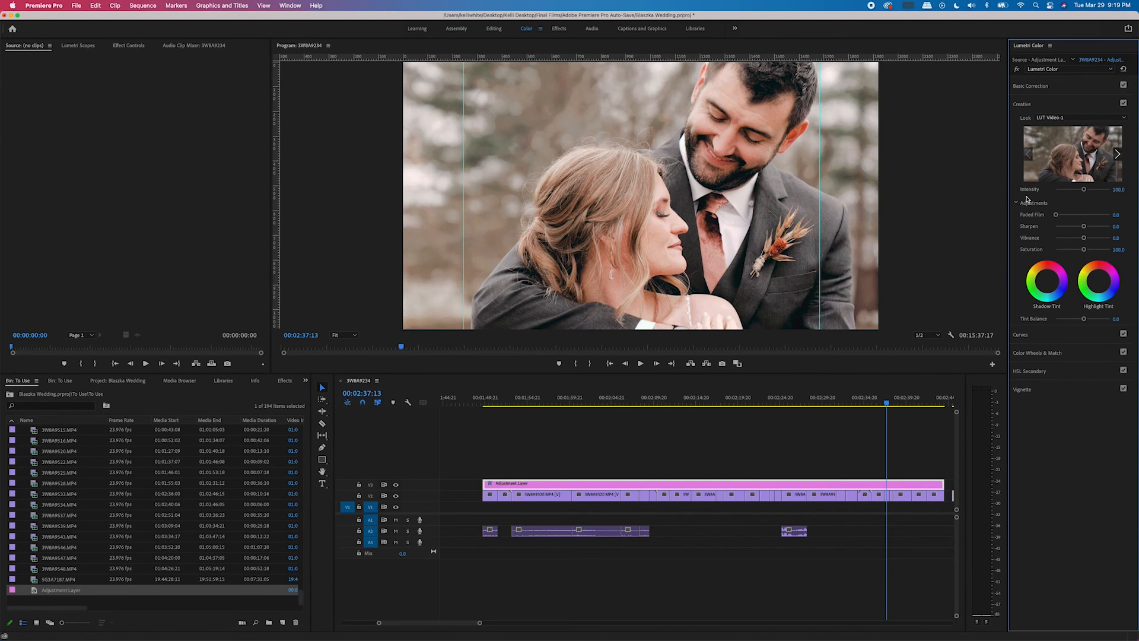
left_click_drag(1085, 190, 1066, 198)
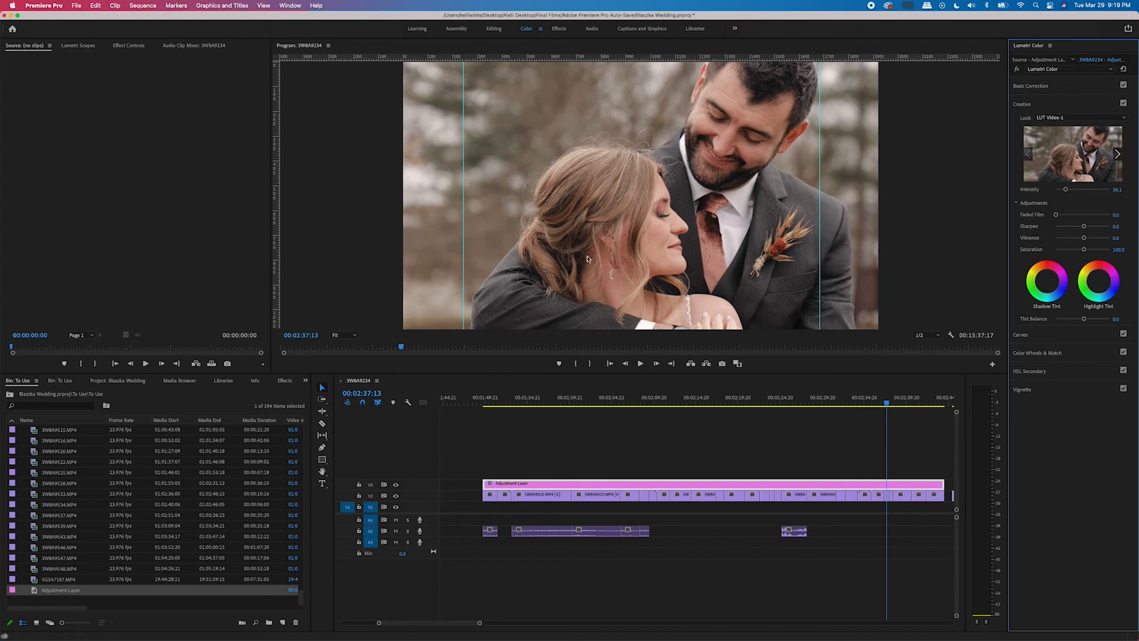
Fine-tune the adjustment layer's basic correction with Temperature 11.5, Exposure 0.2, Contrast 18.0 and Saturation about 106, and scrub the timeline to check it.
left_click(1088, 87)
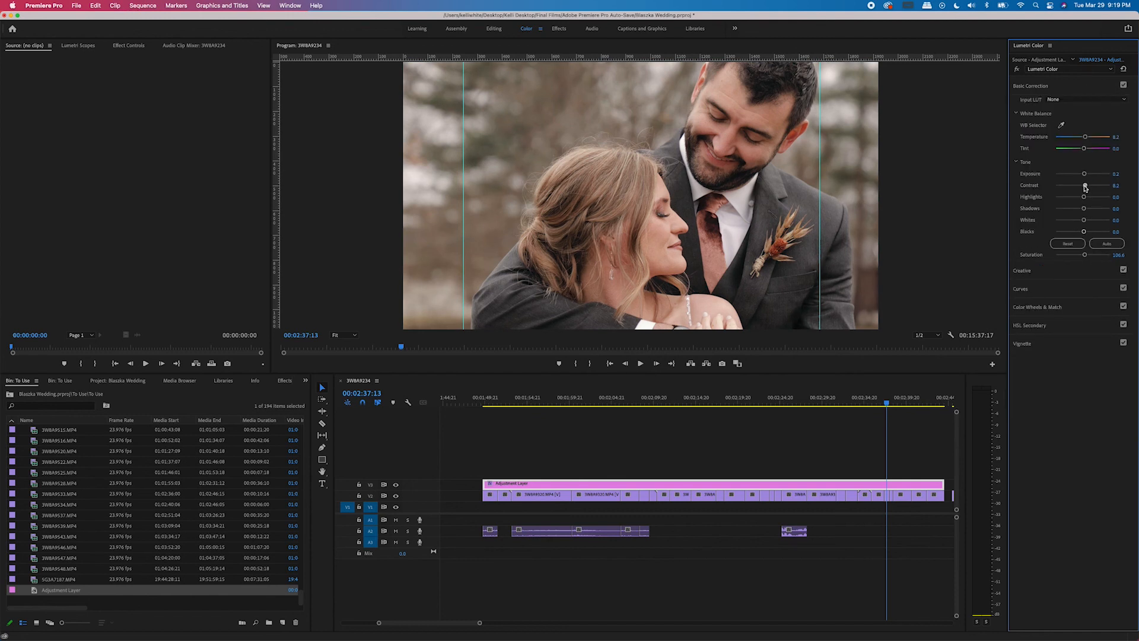
left_click_drag(1085, 187, 1091, 187)
left_click_drag(1092, 188, 1088, 188)
left_click_drag(1085, 137, 1086, 137)
left_click(865, 404)
left_click_drag(863, 404, 887, 412)
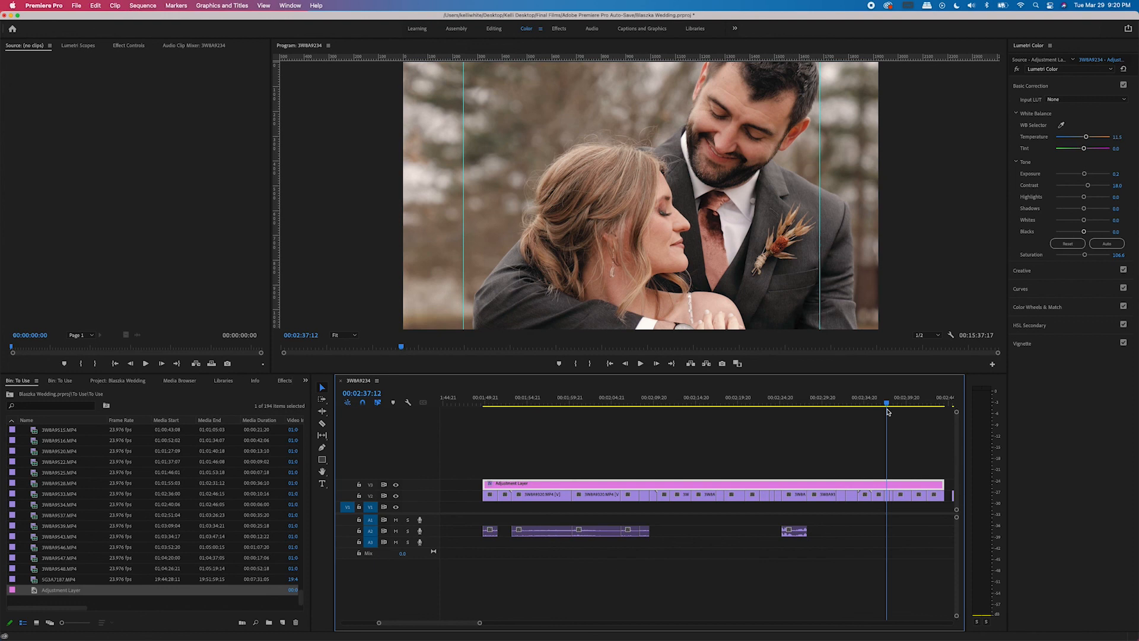